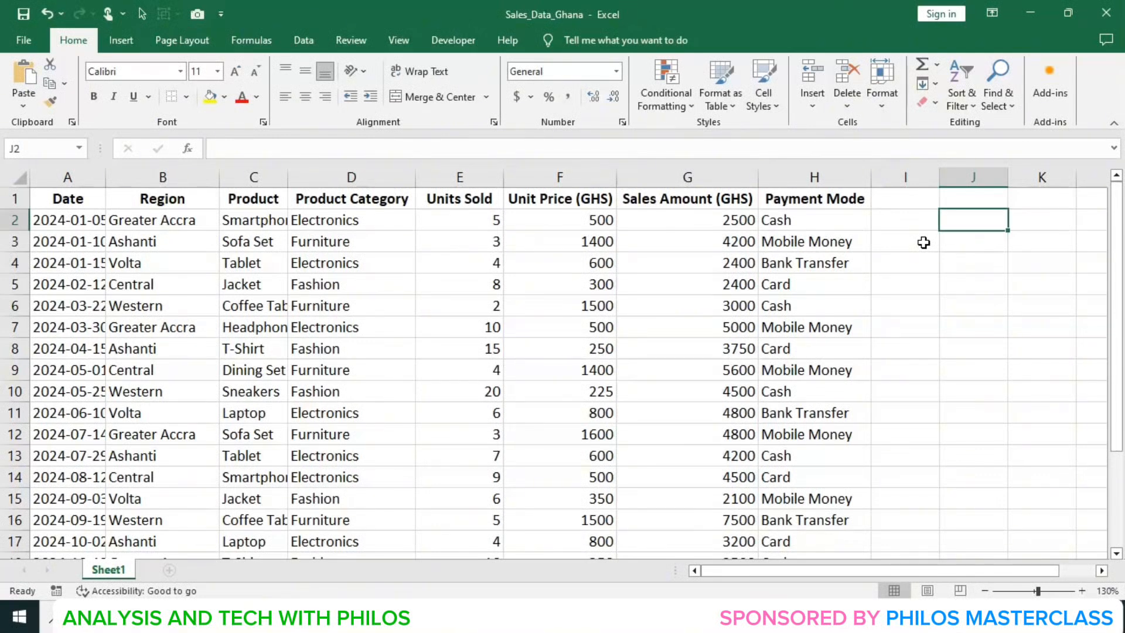
- Review each column header of the sales data table, from Date through Payment Mode
left_click(905, 220)
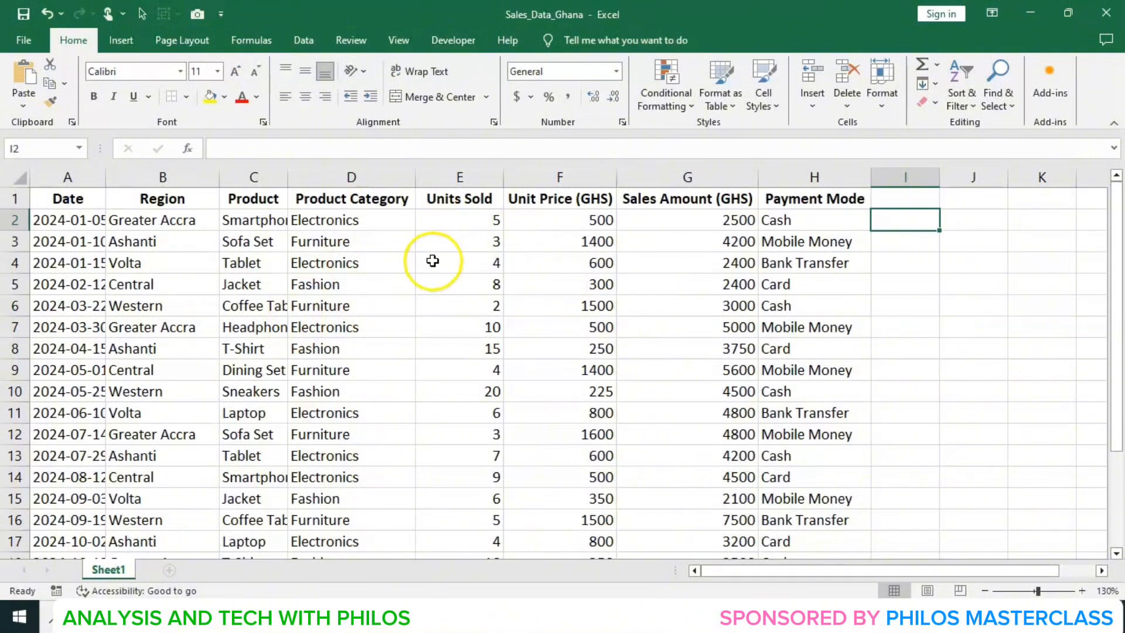
left_click(85, 196)
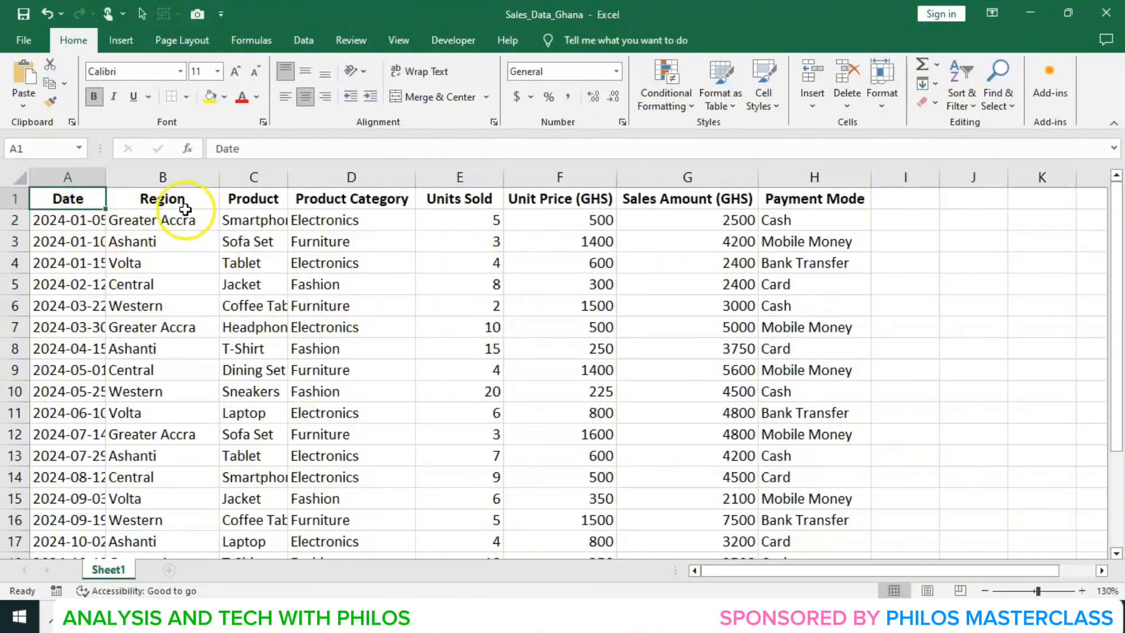
left_click(191, 202)
left_click(249, 202)
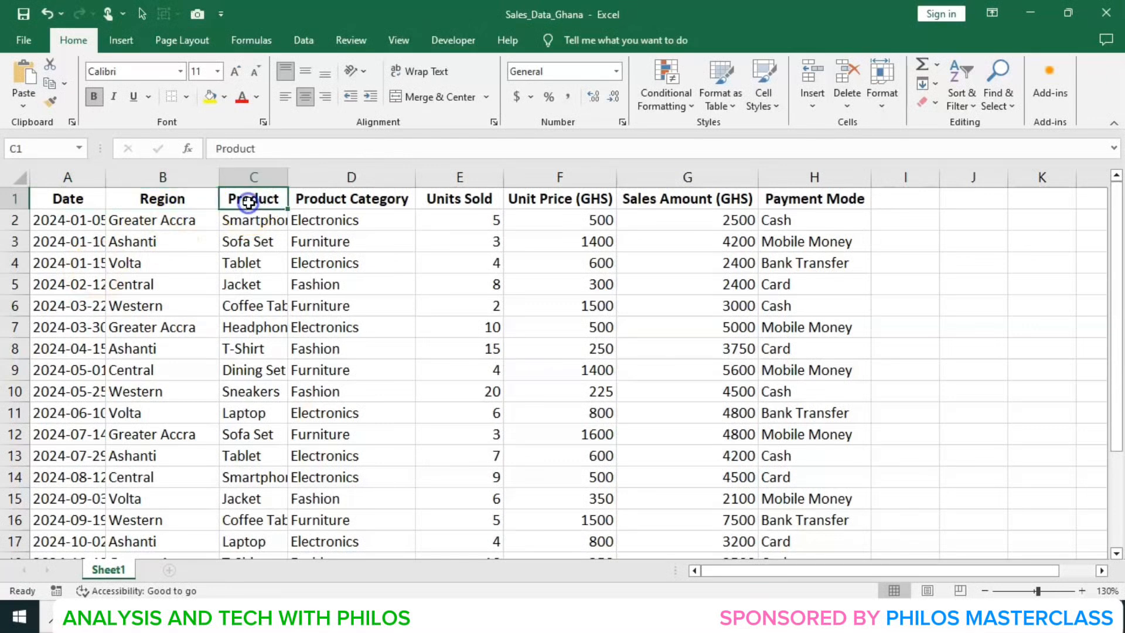
left_click(338, 201)
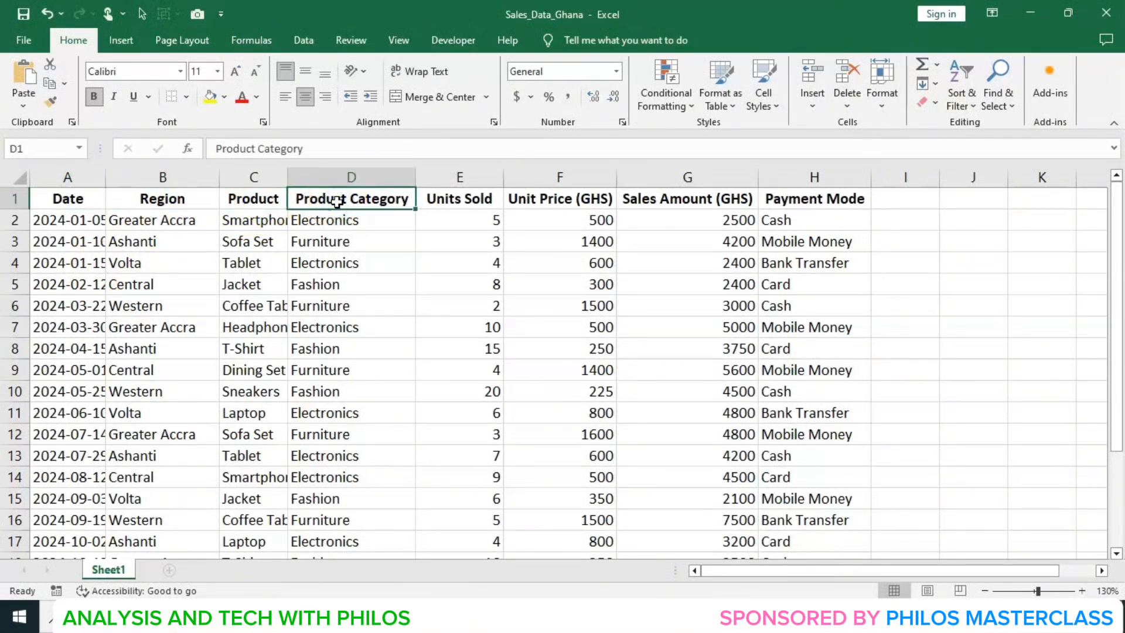
left_click(421, 200)
left_click(640, 200)
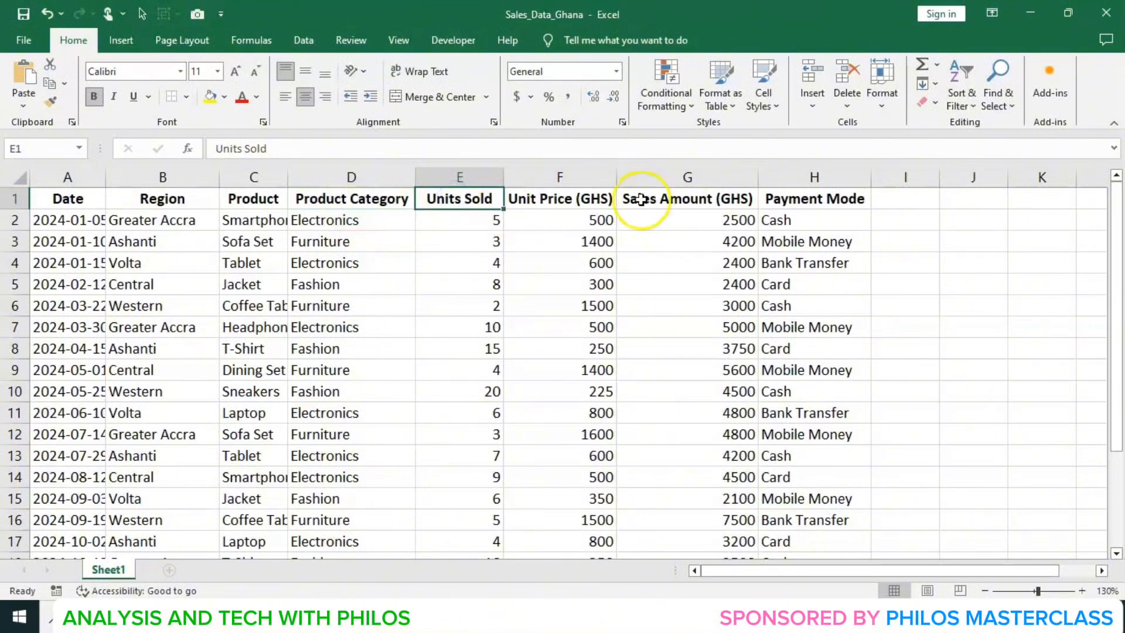
left_click(575, 200)
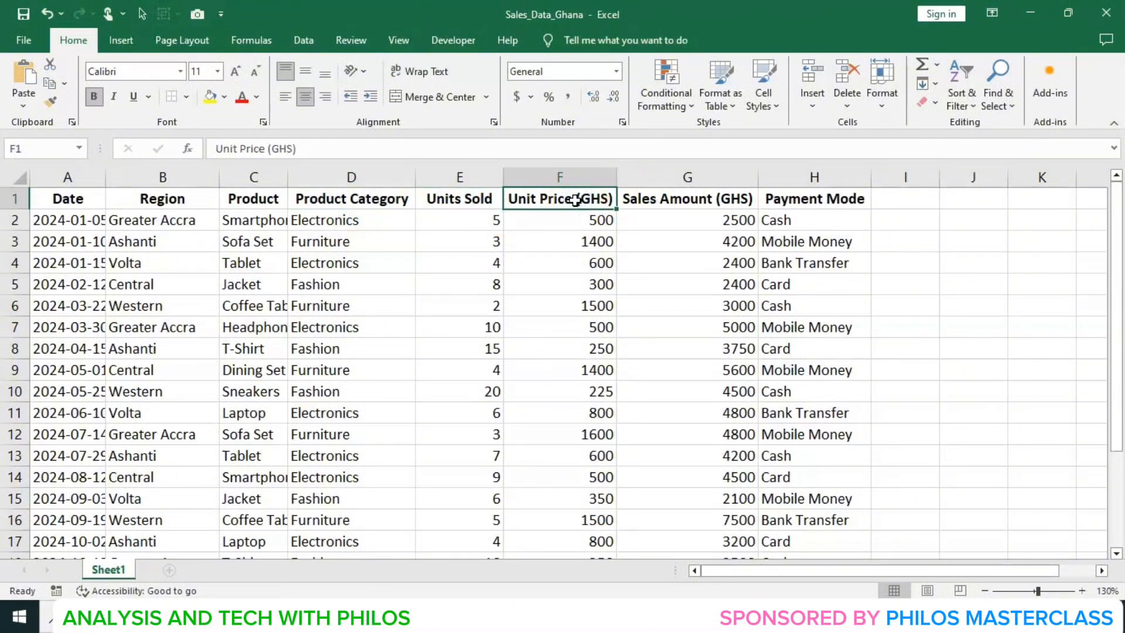
left_click(648, 200)
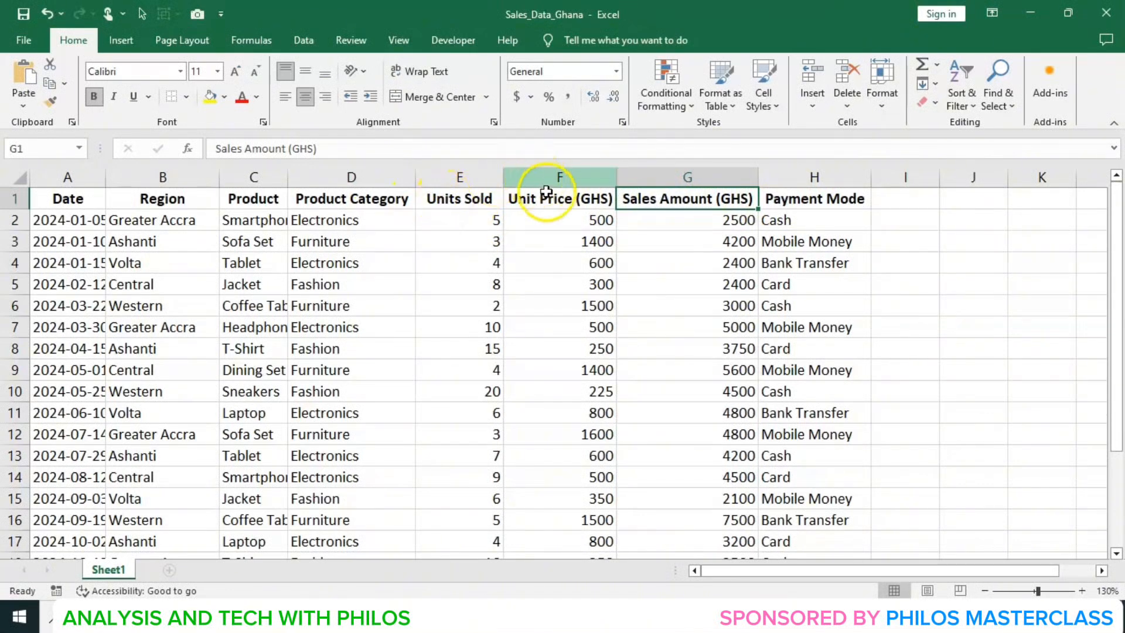
left_click(806, 198)
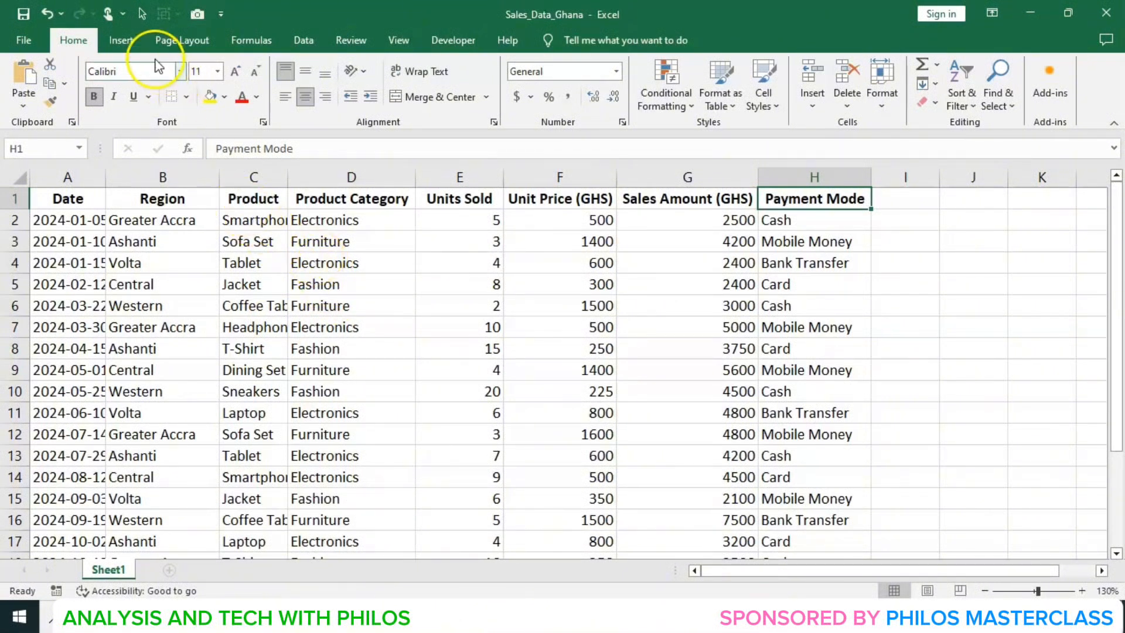
- Start inserting a PivotTable and set its source range to Sheet1!$A$1:$H$23
left_click(129, 37)
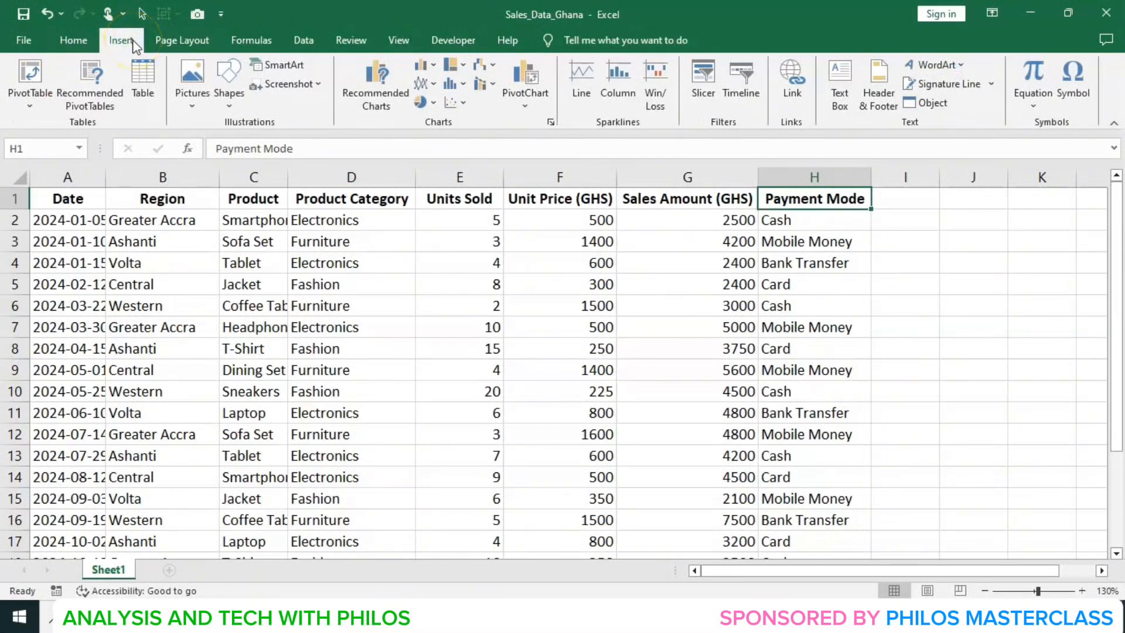
left_click(31, 73)
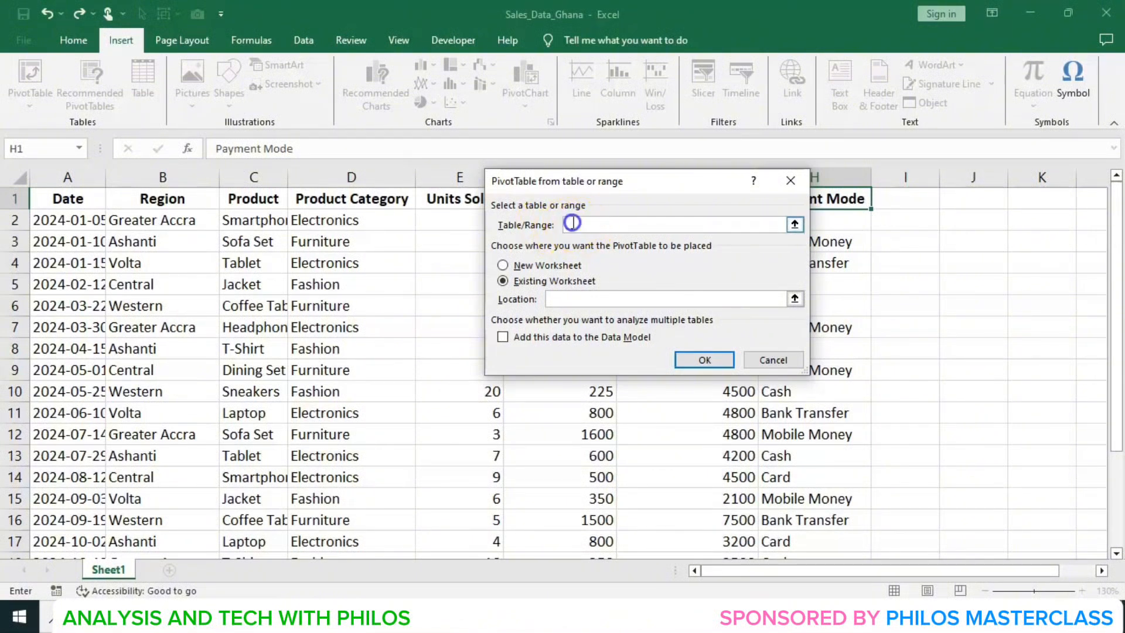
left_click(74, 202)
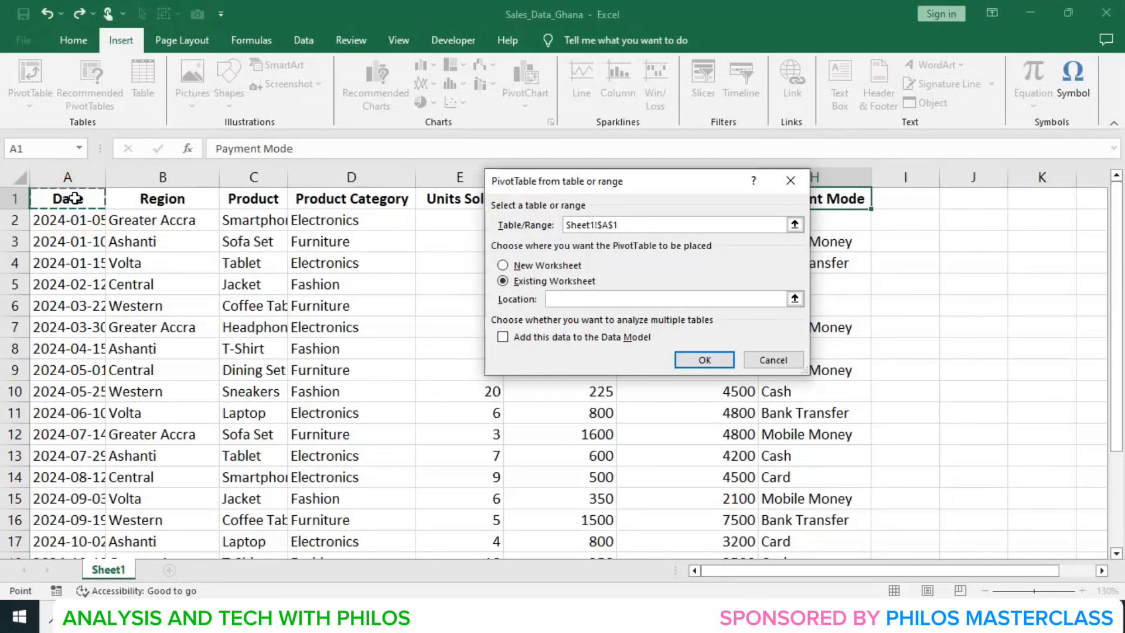
left_click_drag(78, 195, 794, 479)
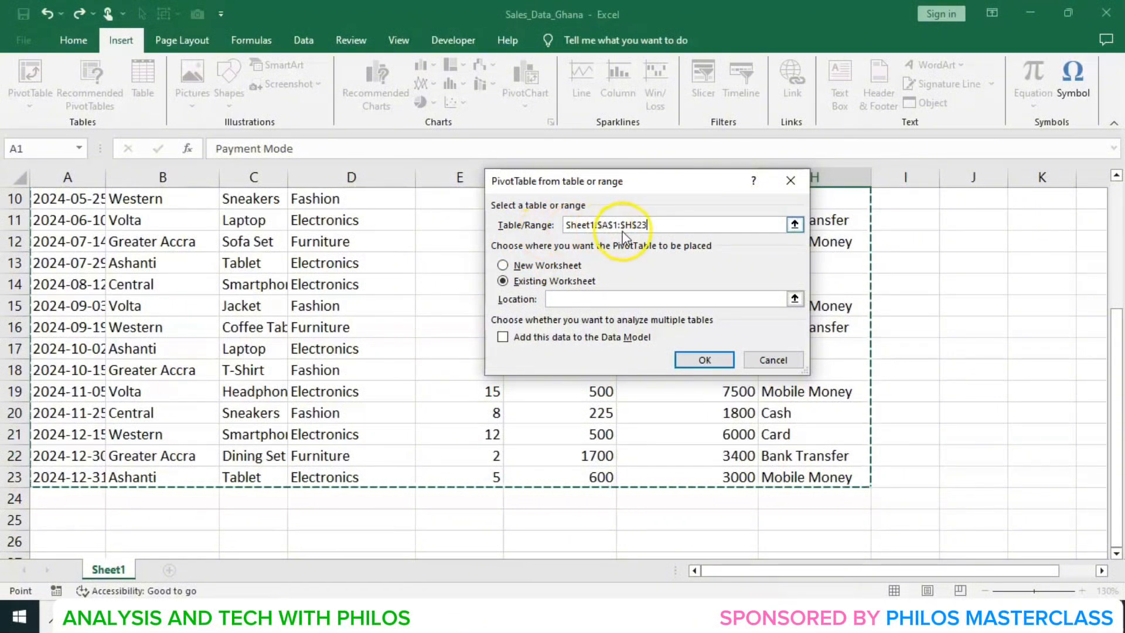
left_click(575, 298)
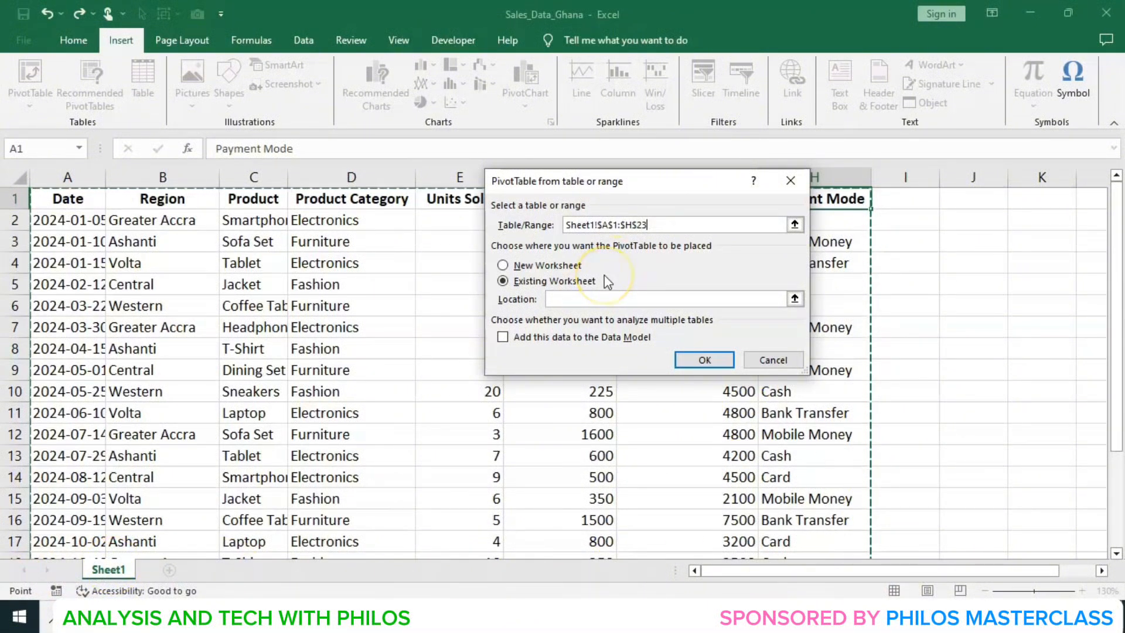
left_click(563, 300)
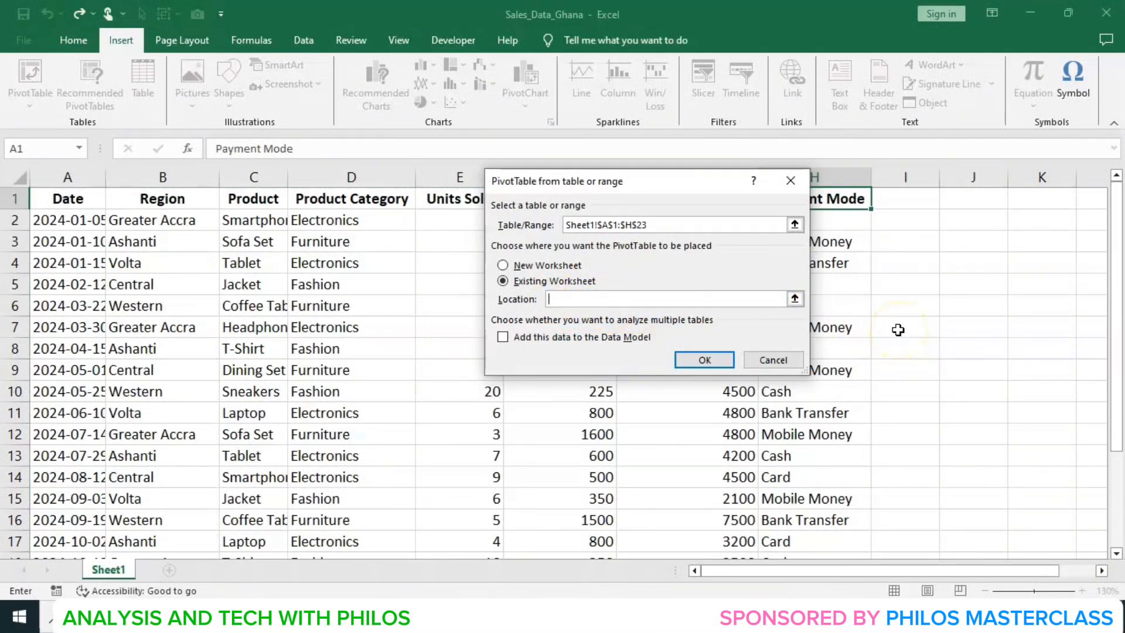
left_click(1037, 298)
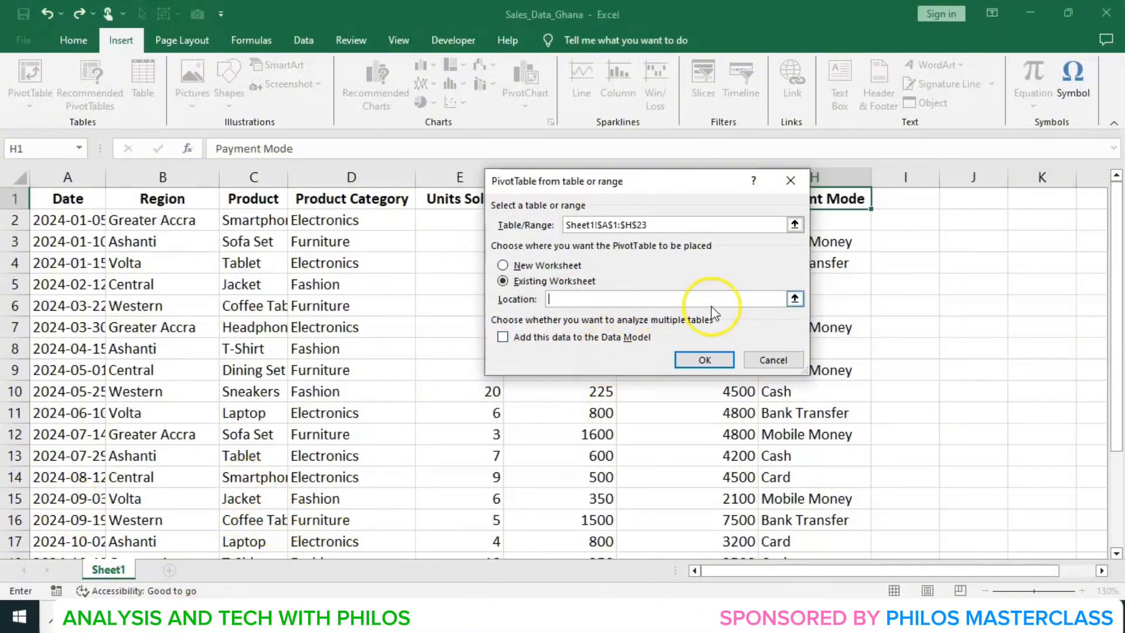
left_click(935, 257)
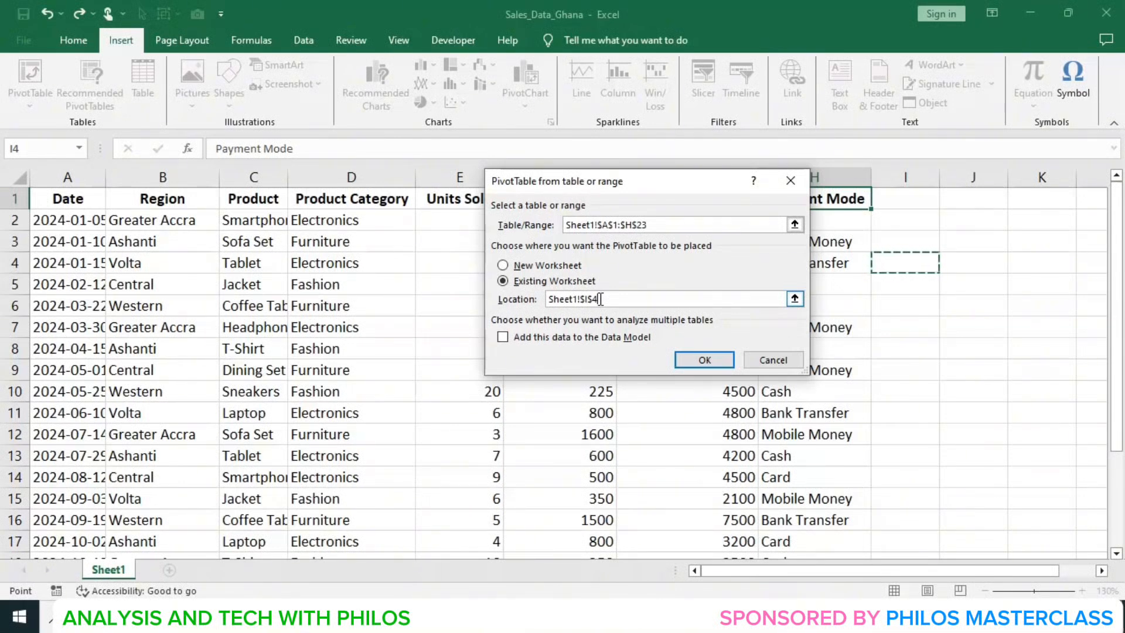
left_click_drag(599, 299, 544, 304)
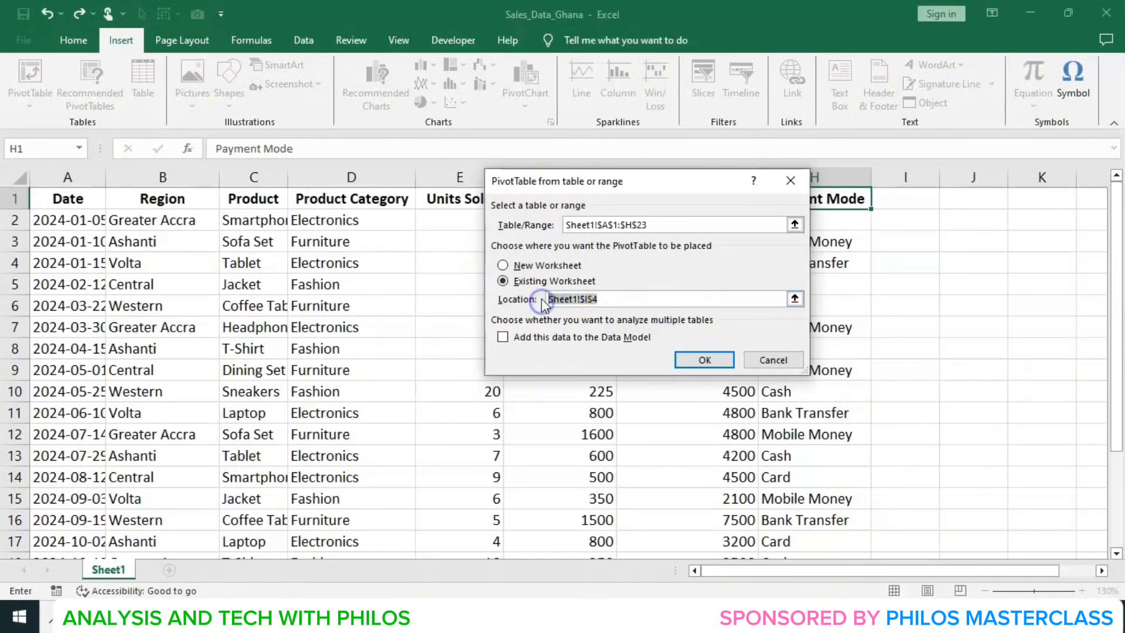
key("BackSpace")
- Place the PivotTable on a new worksheet and create it
left_click(504, 265)
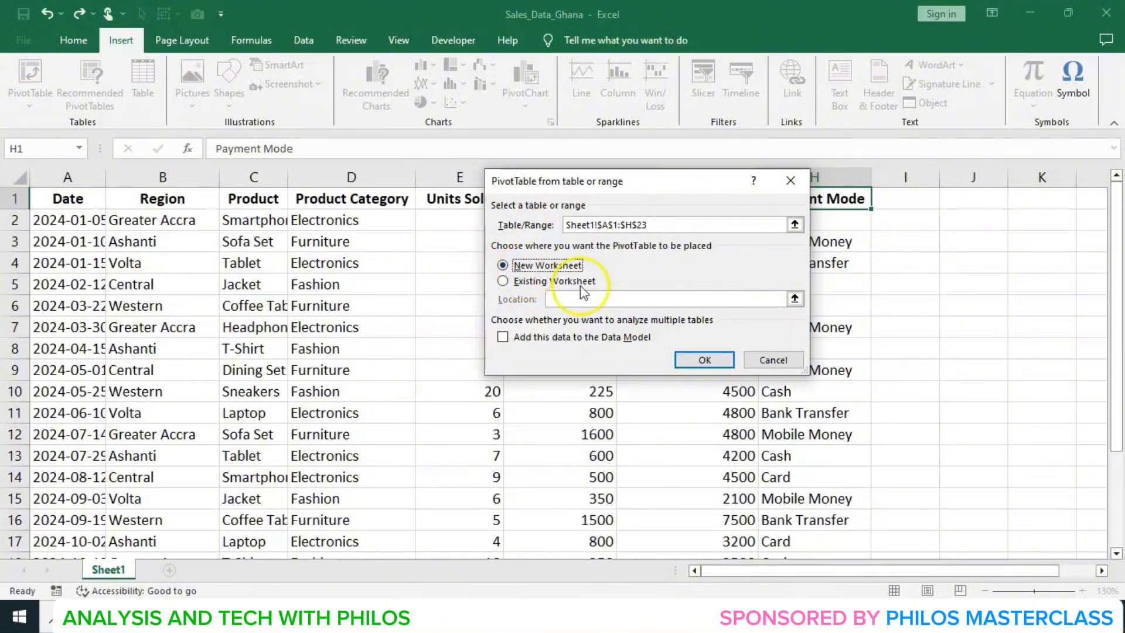
left_click(696, 351)
left_click(706, 361)
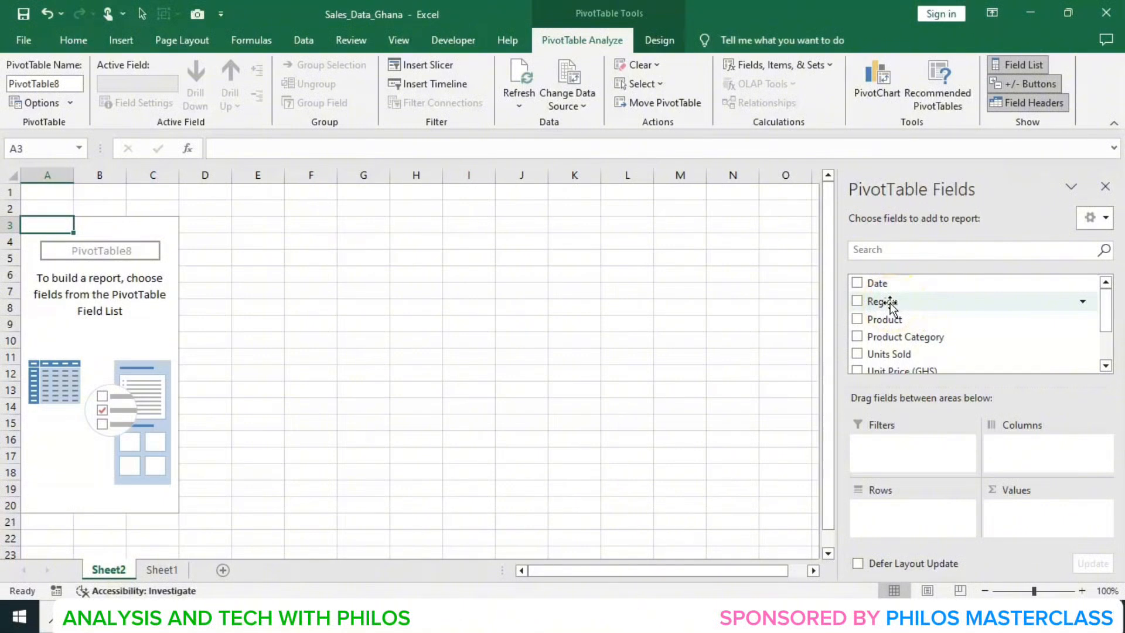
- Add the Region field to the PivotTable rows
left_click_drag(890, 302, 894, 535)
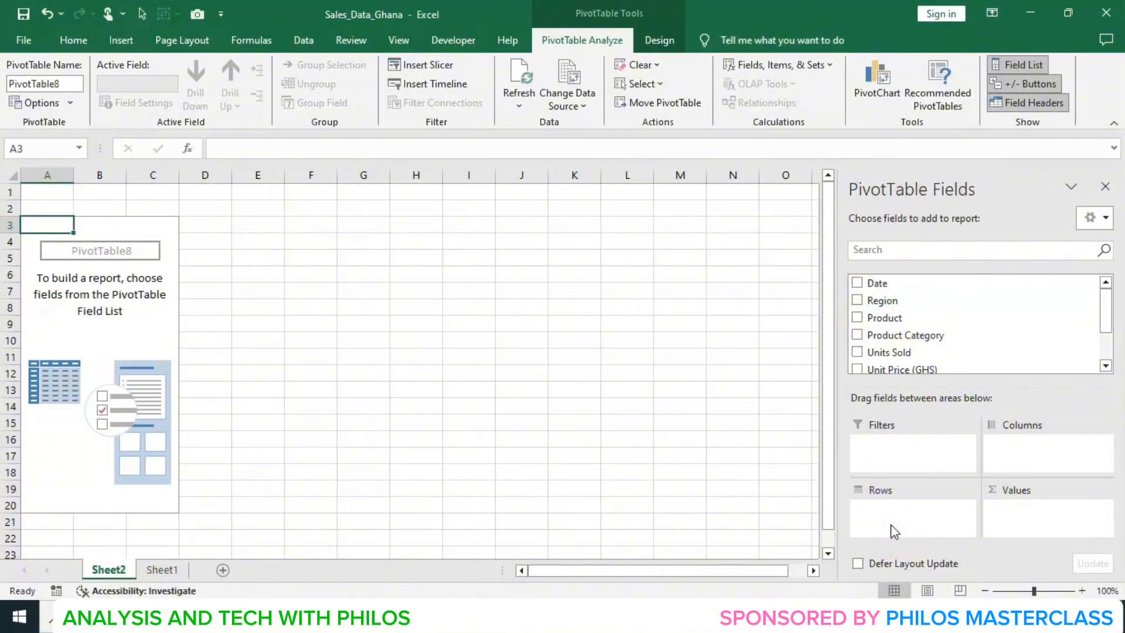
left_click(896, 506)
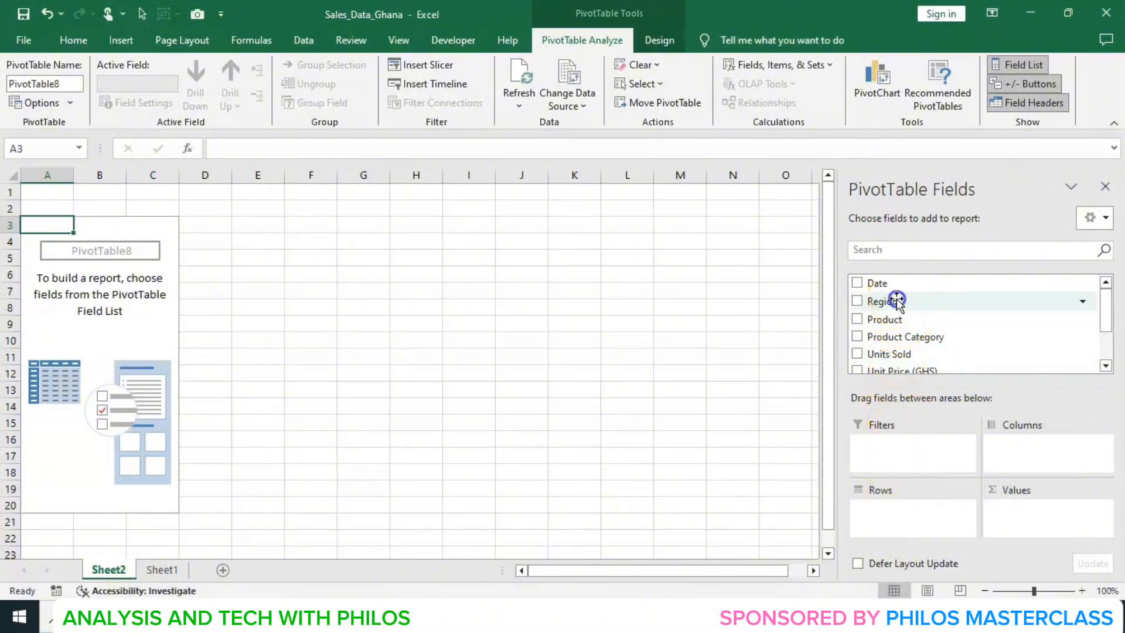
left_click_drag(898, 299, 907, 532)
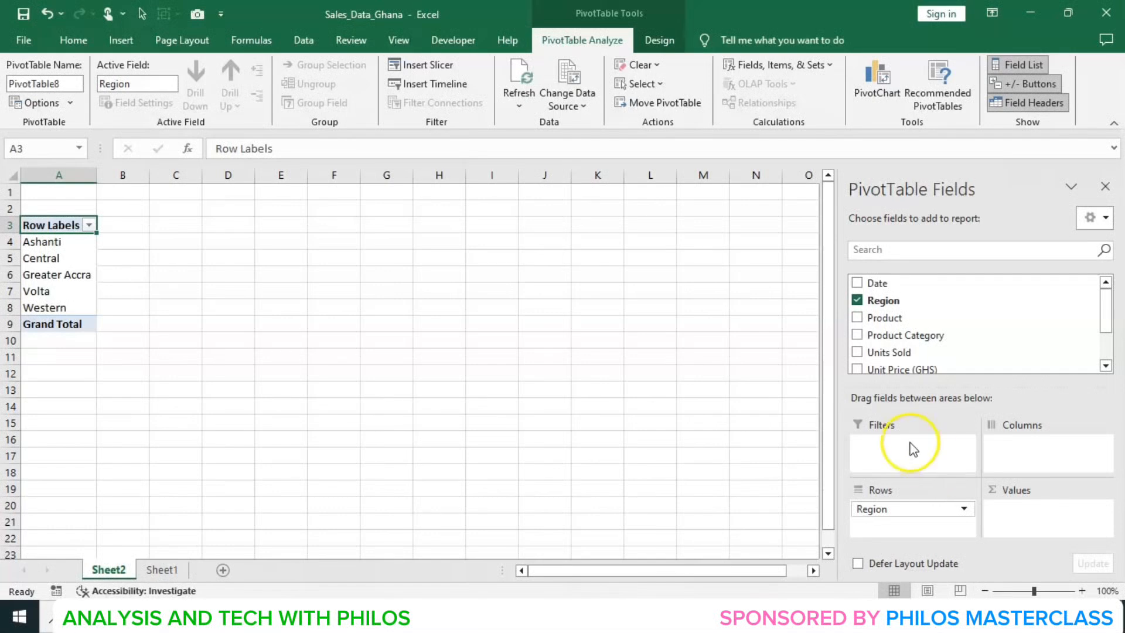
- Add Product below Region in the rows and Sales Amount (GHS) to the values
mouse_move(870, 322)
left_mouse_down()
mouse_move(884, 319)
mouse_move(866, 321)
left_mouse_up()
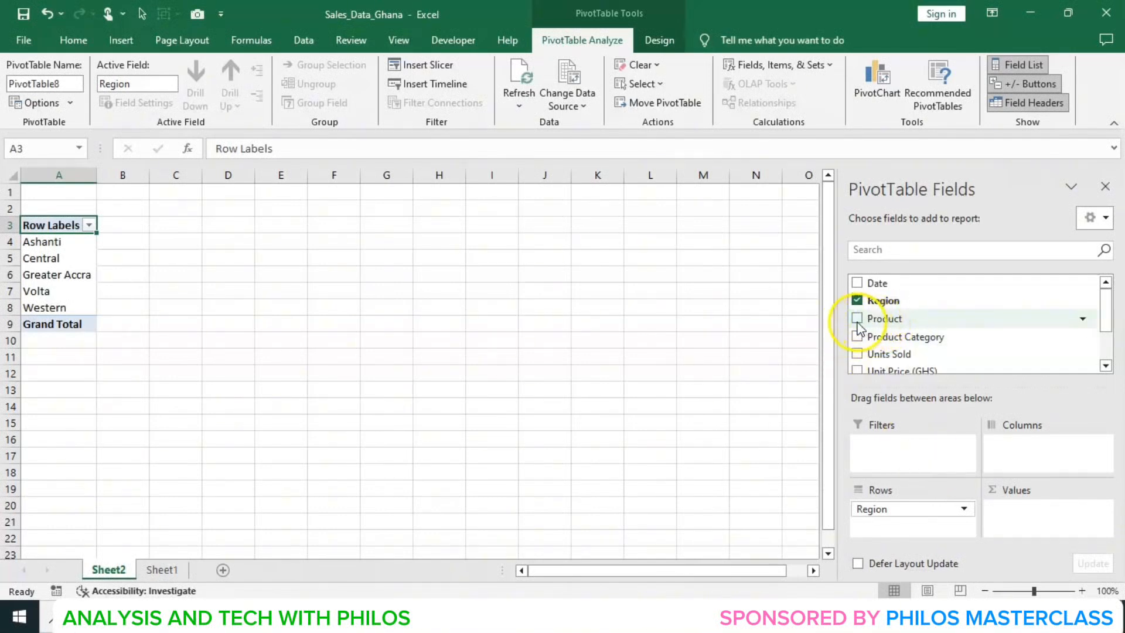
left_click(857, 320)
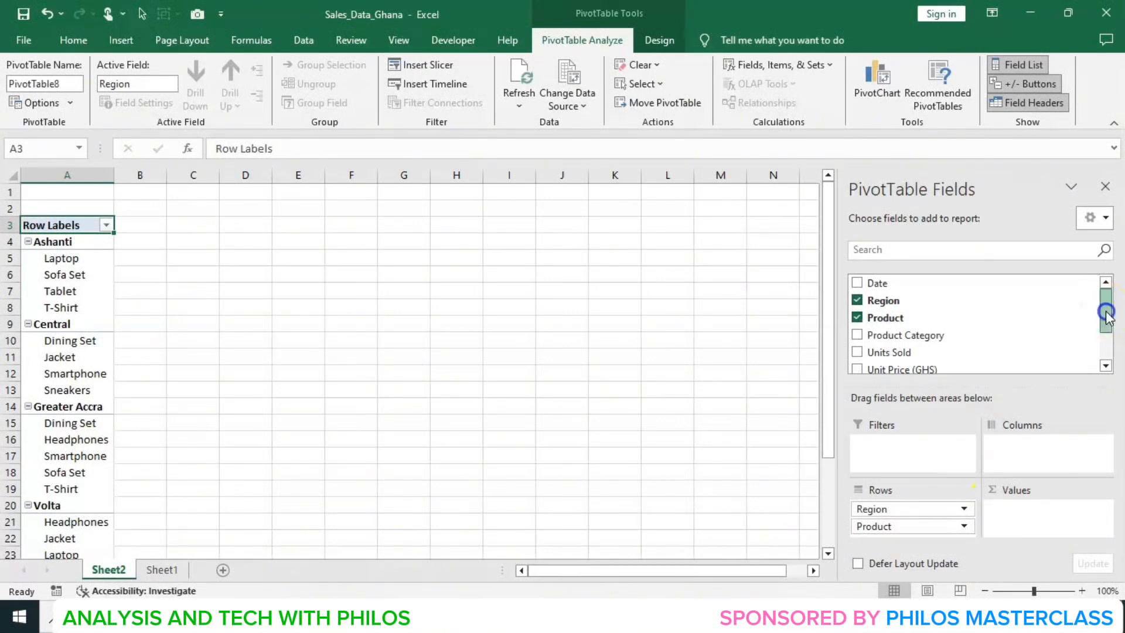
left_click_drag(1106, 319, 1107, 364)
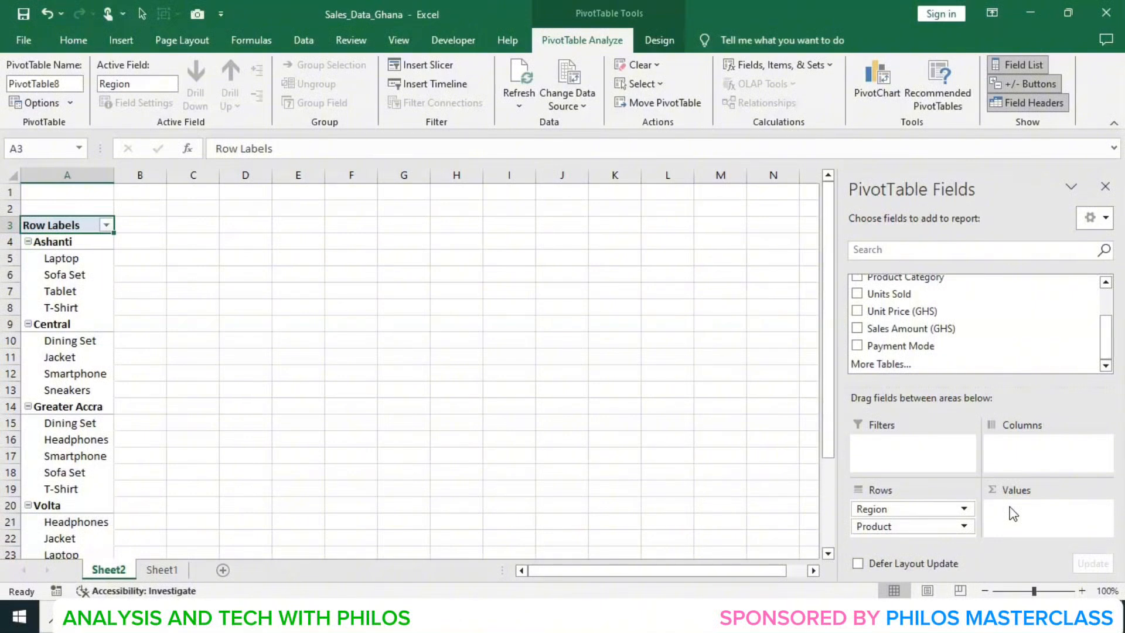
left_click_drag(905, 327, 1034, 512)
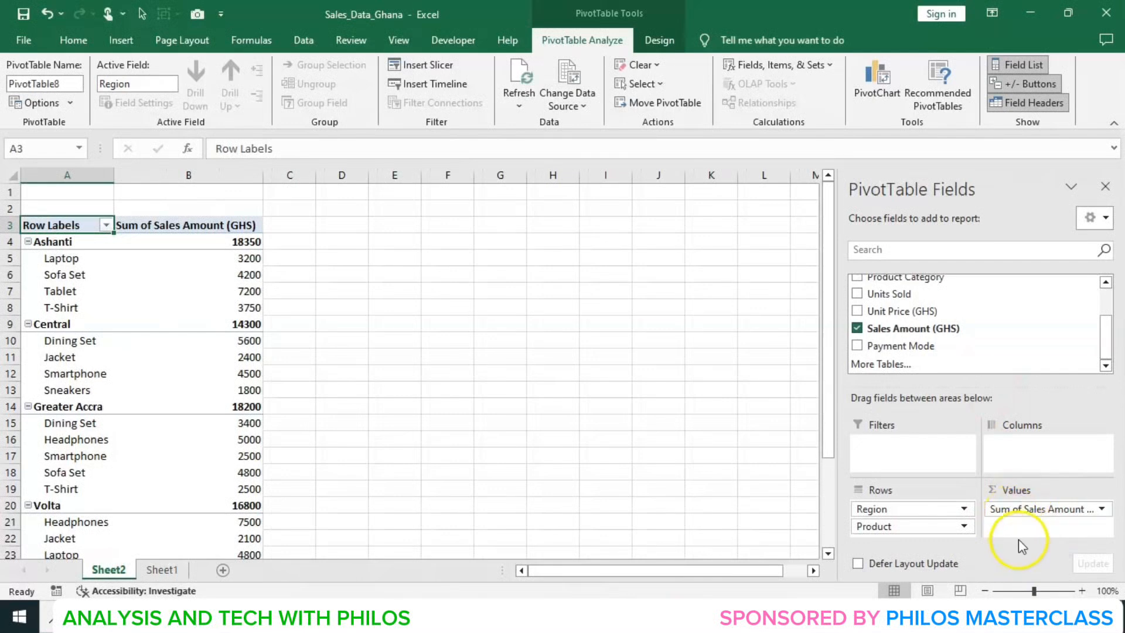
- Examine the summed sales amounts per region and product down to the grand total
mouse_move(248, 264)
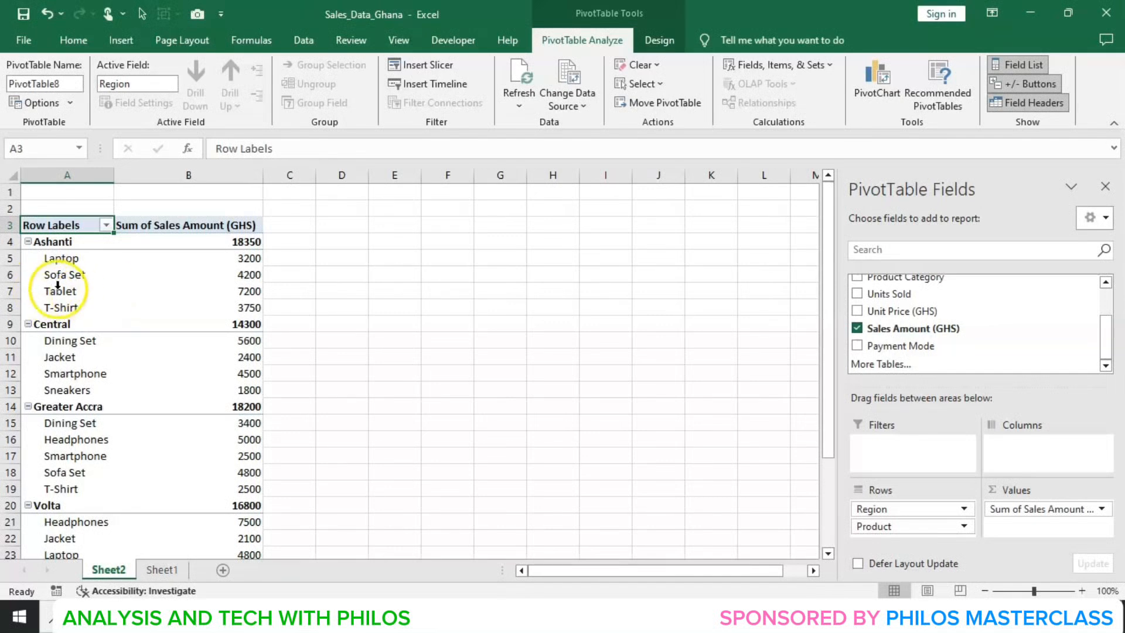
mouse_move(243, 293)
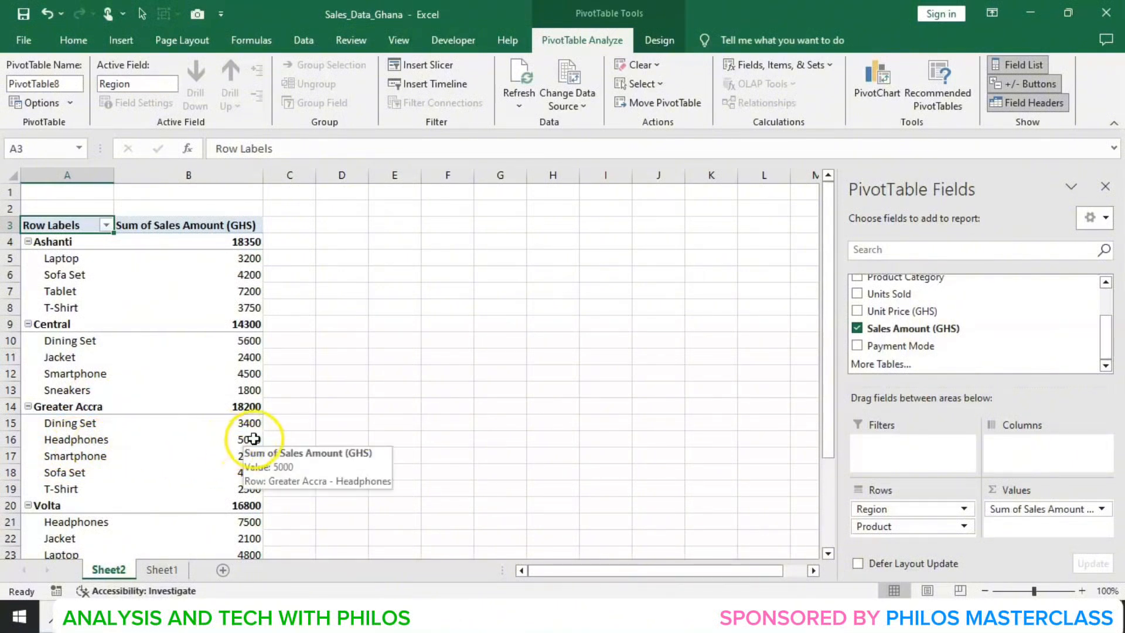
mouse_move(249, 445)
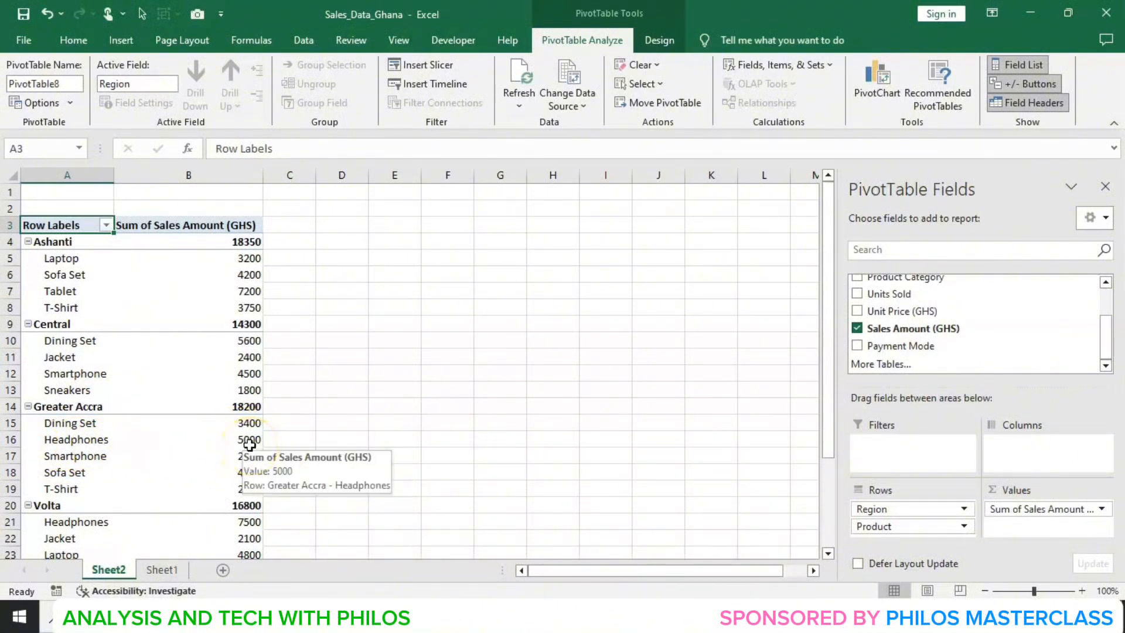
scroll(83, 354, "down", 4)
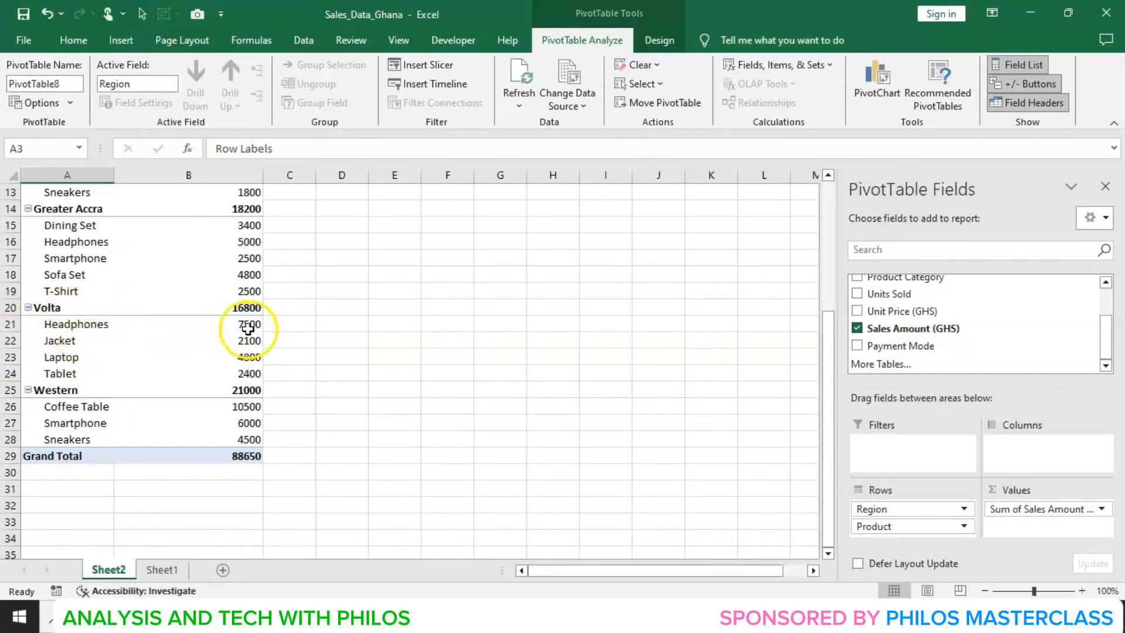
mouse_move(248, 325)
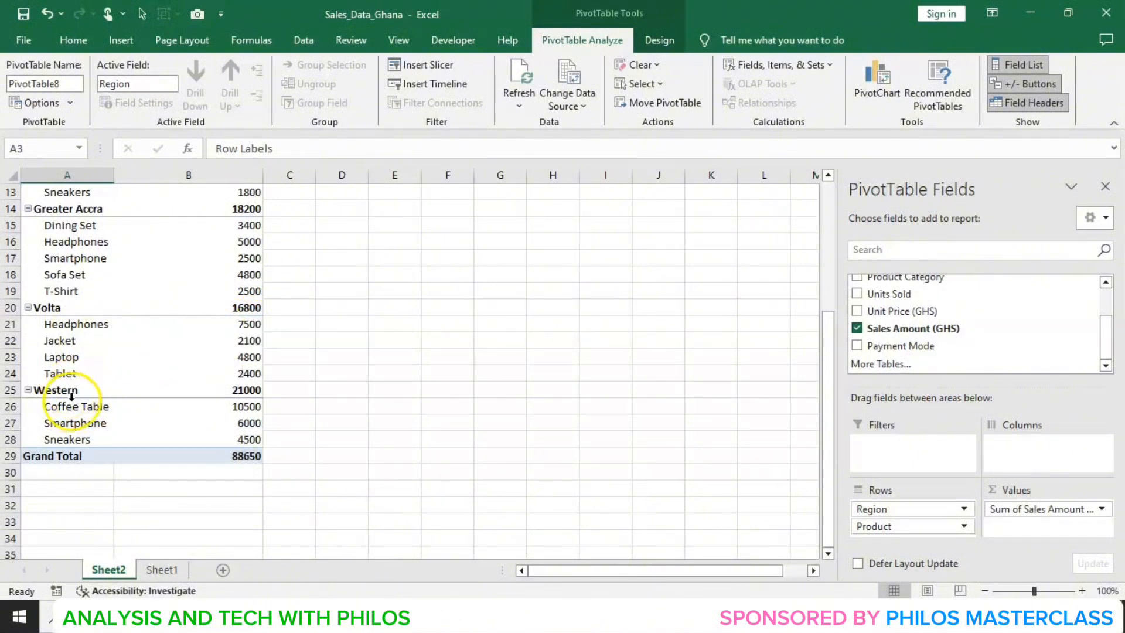
mouse_move(238, 411)
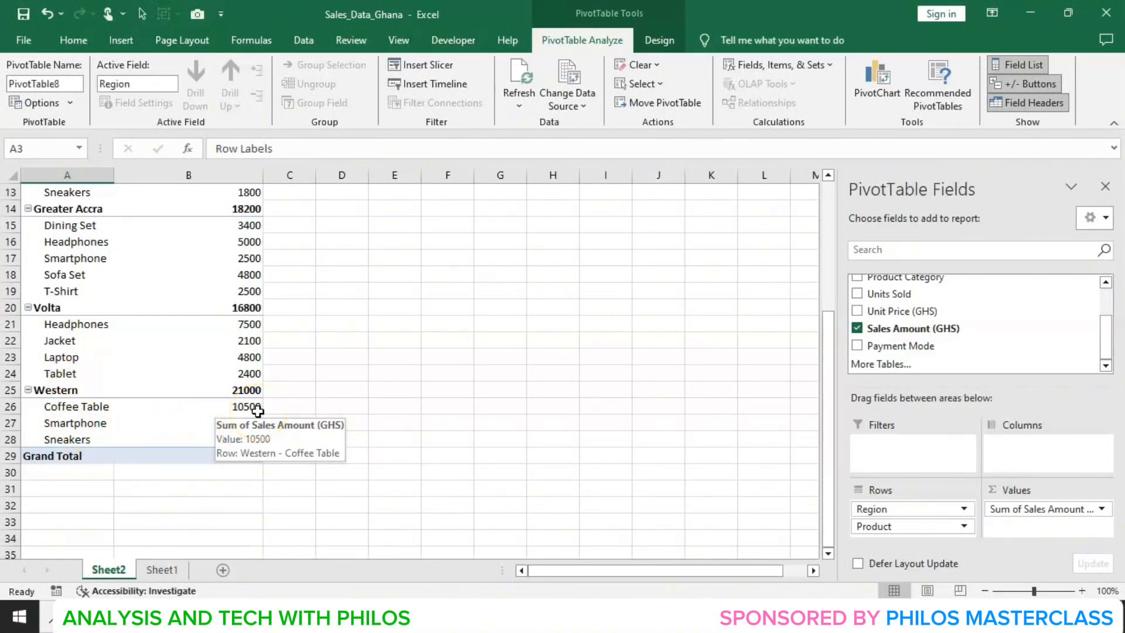
scroll(175, 459, "up", 1)
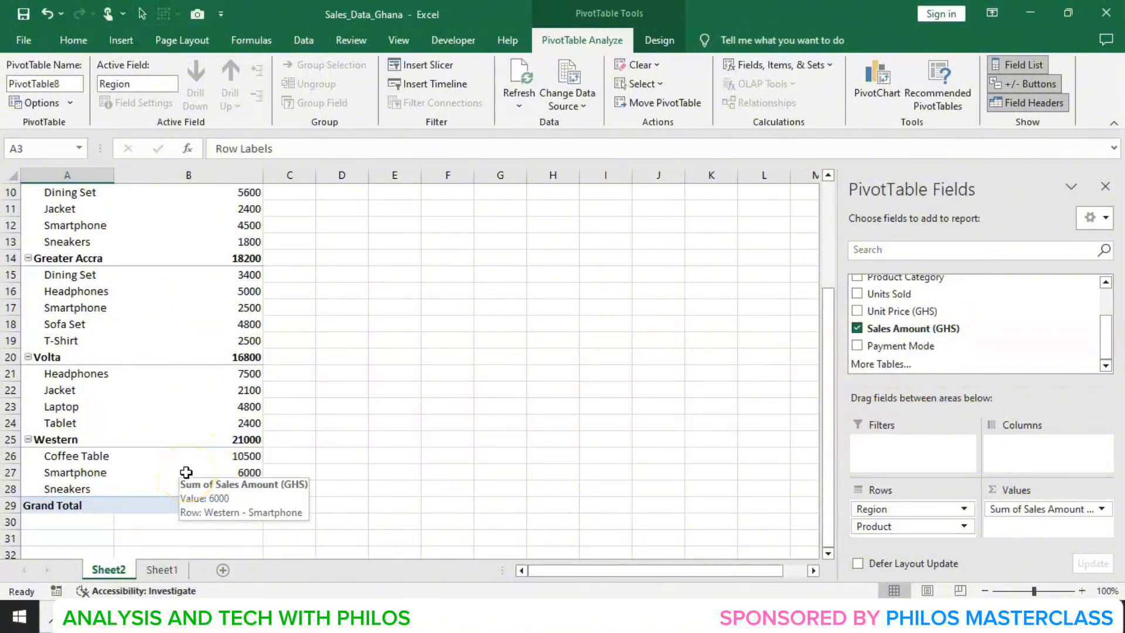
scroll(201, 460, "up", 2)
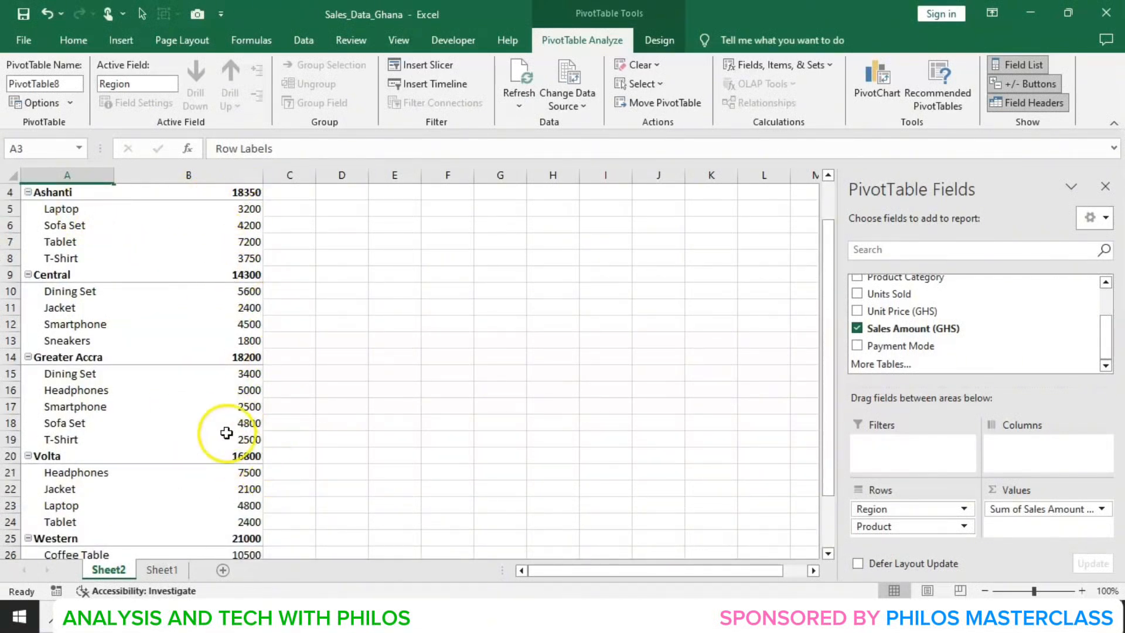
scroll(82, 433, "down", 2)
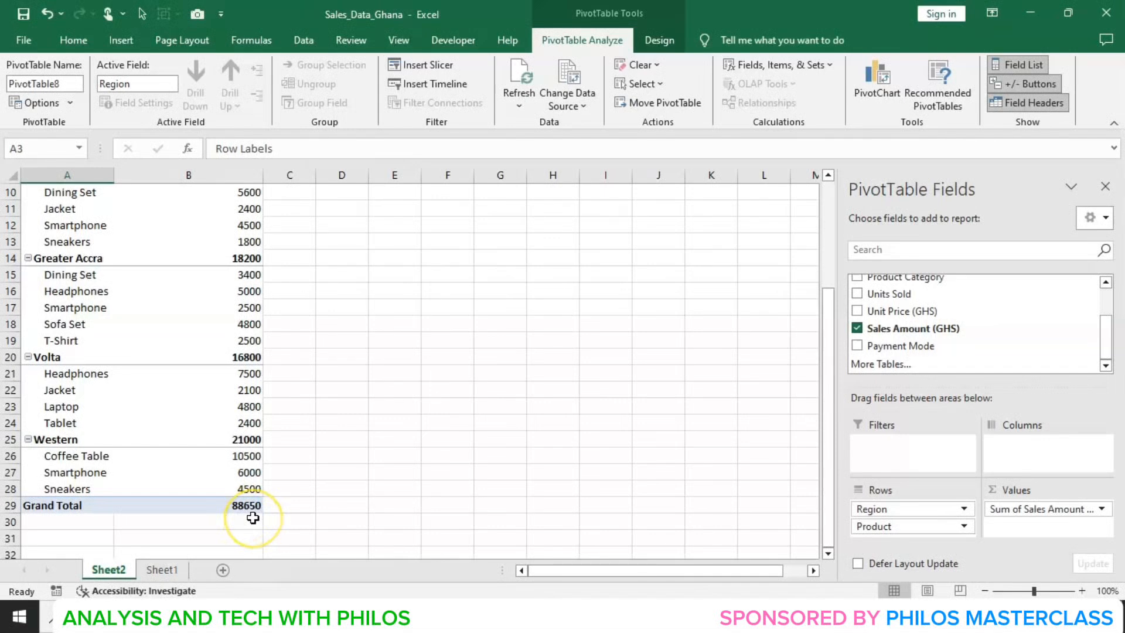
- Create a new PivotTable from the sales data on Sheet1, placing it on a new worksheet
mouse_move(261, 502)
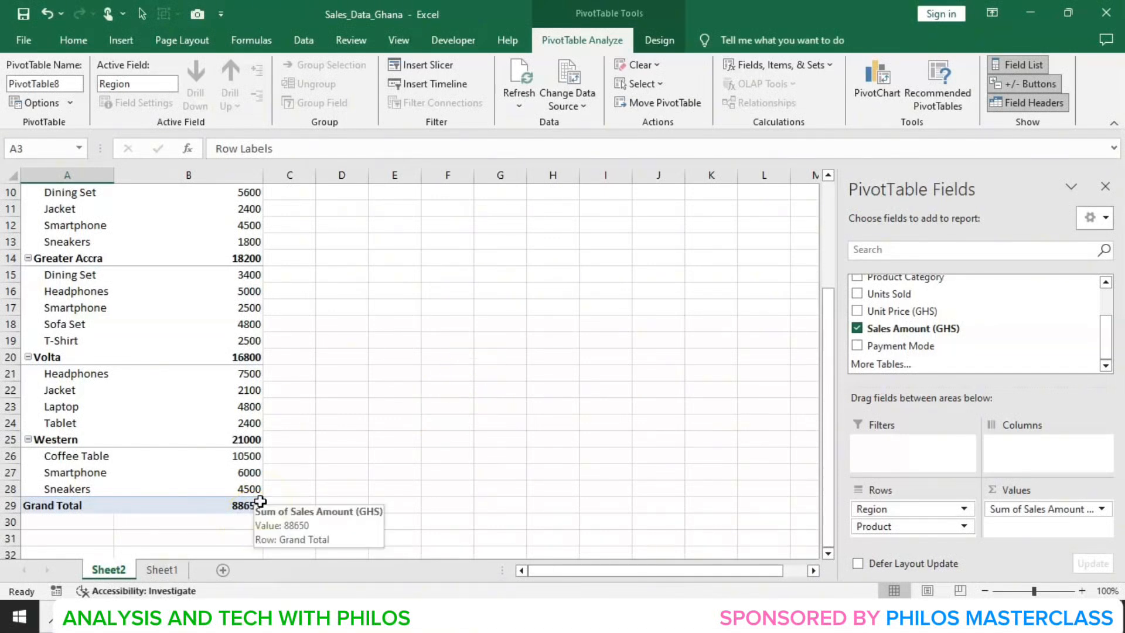
scroll(402, 340, "up", 3)
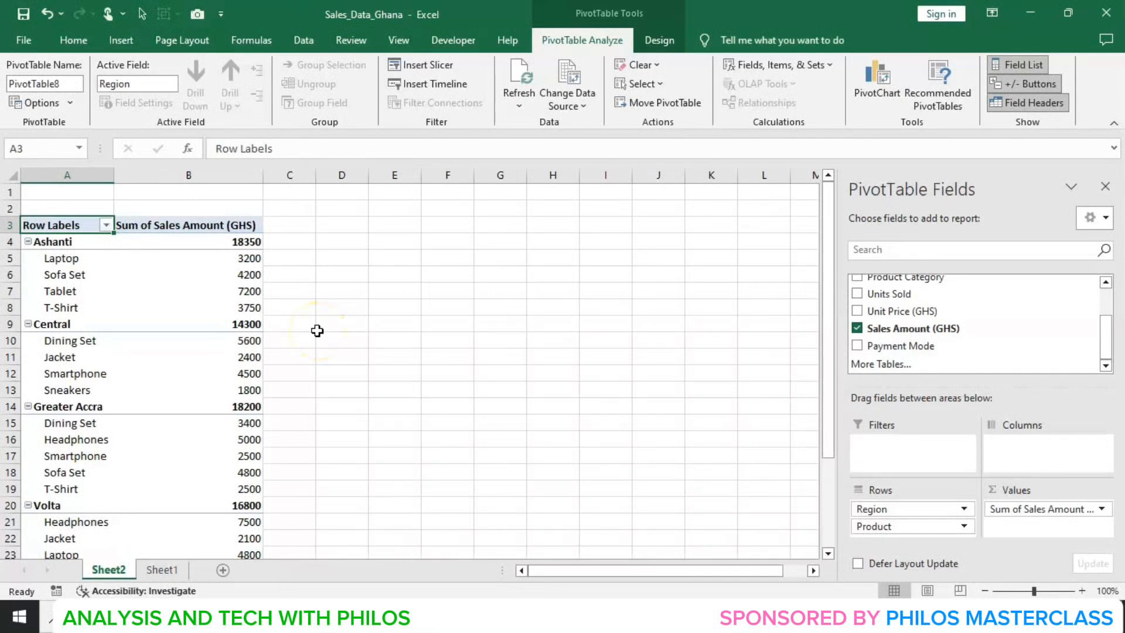
left_click(161, 572)
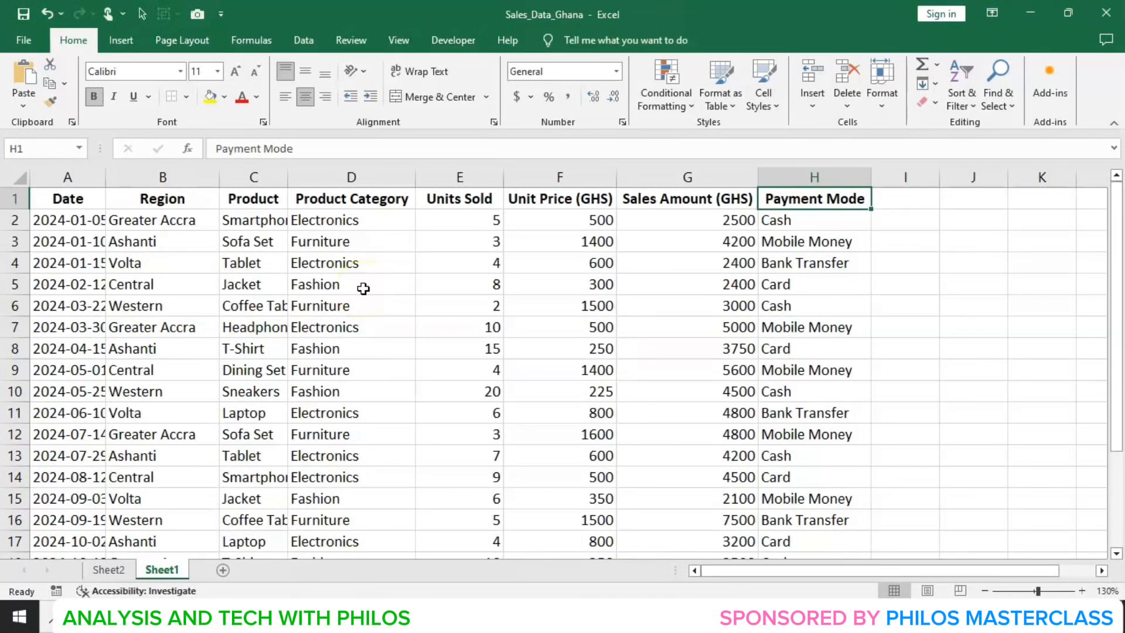
left_click(125, 40)
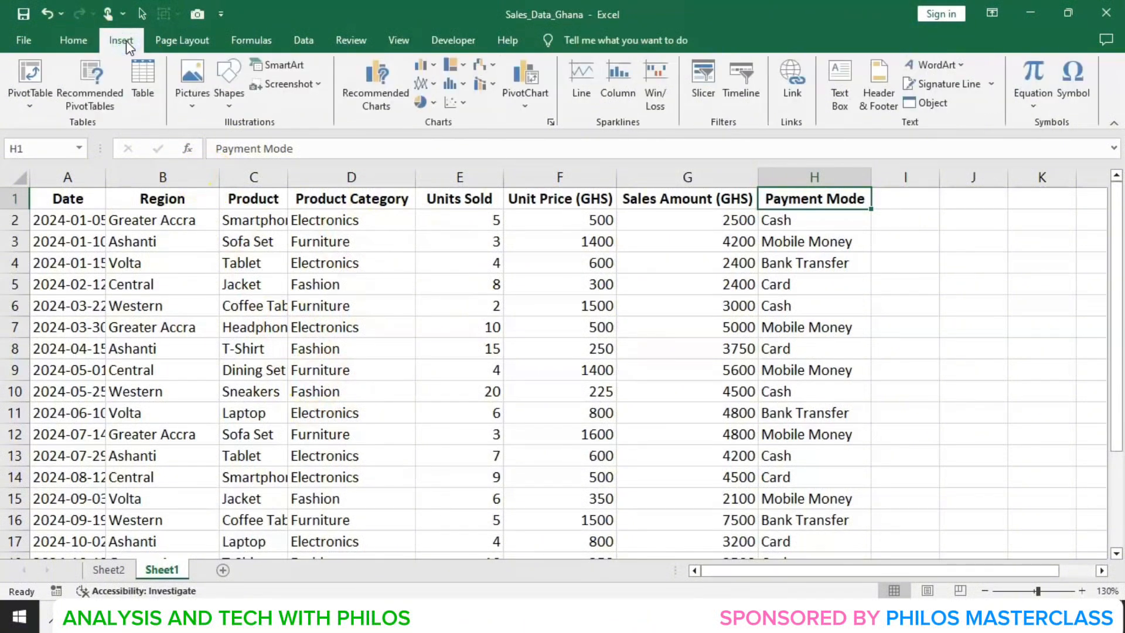
left_click(32, 72)
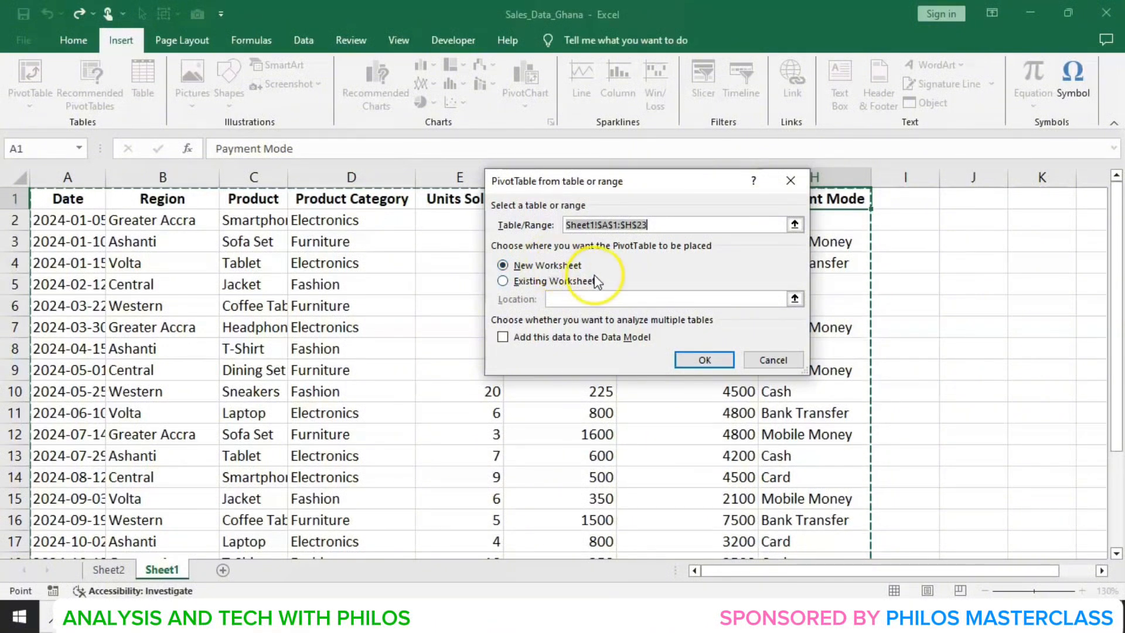
left_click(697, 360)
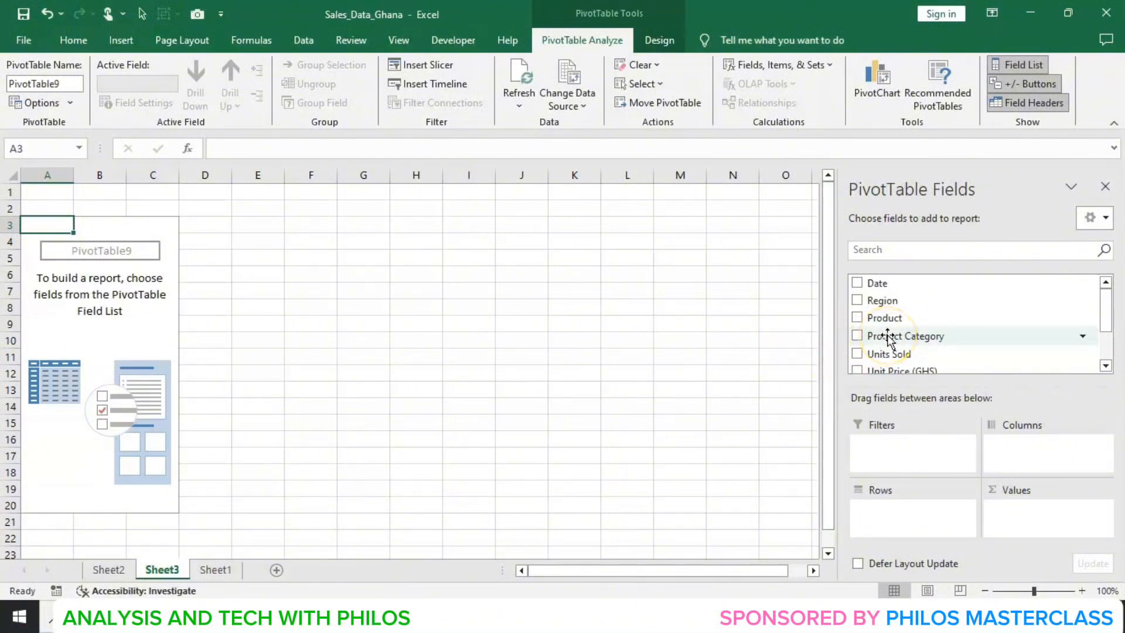
- Add Product Category to the PivotTable rows and Sales Amount (GHS) to the values
left_click_drag(888, 339, 890, 509)
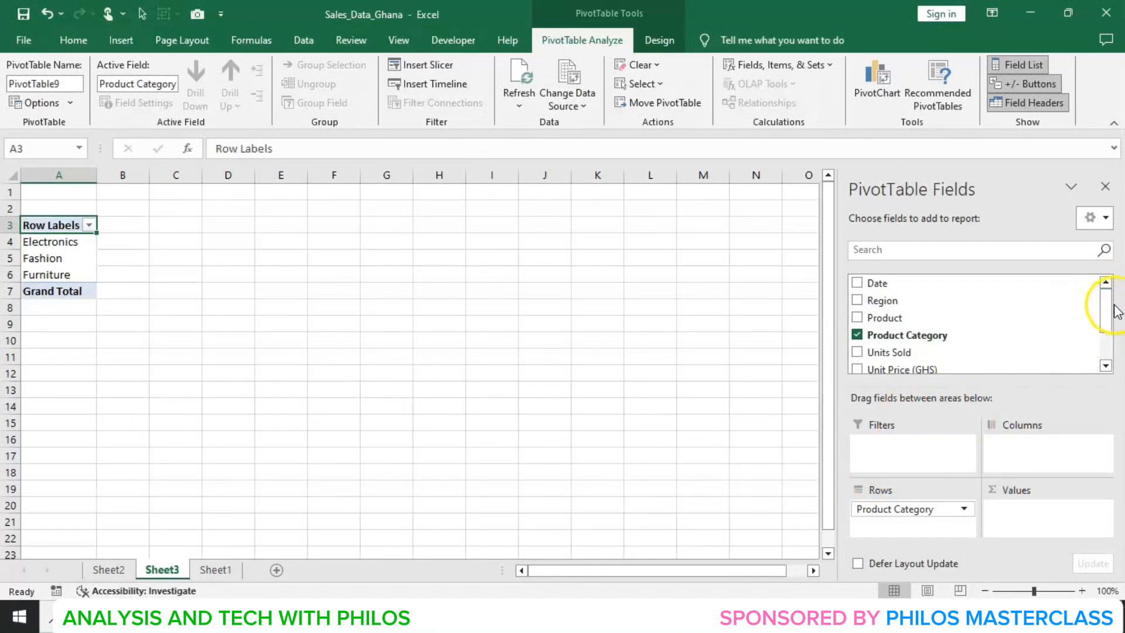
left_click_drag(1107, 306, 1063, 369)
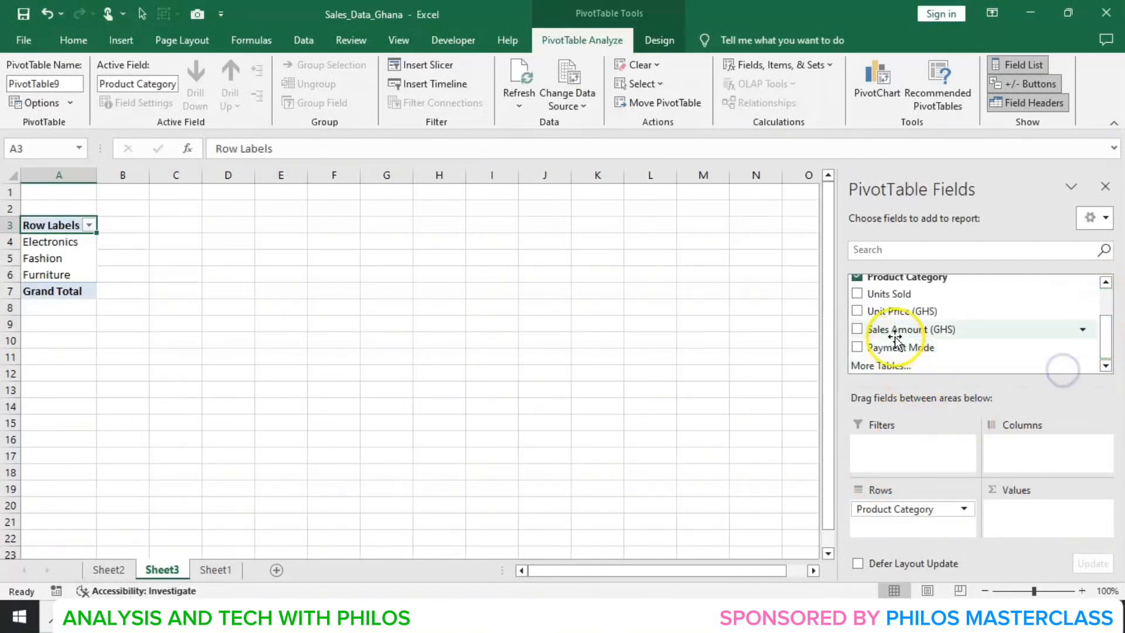
left_click_drag(895, 337, 1025, 521)
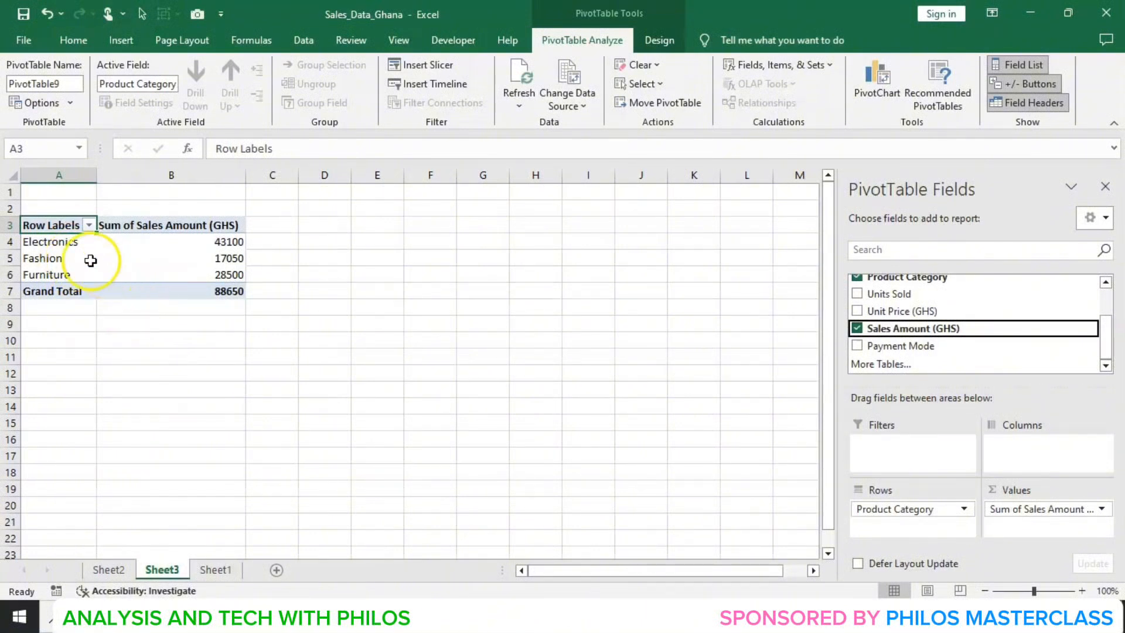
- Create another PivotTable from the Sheet1 sales data on a new worksheet
left_click(69, 242)
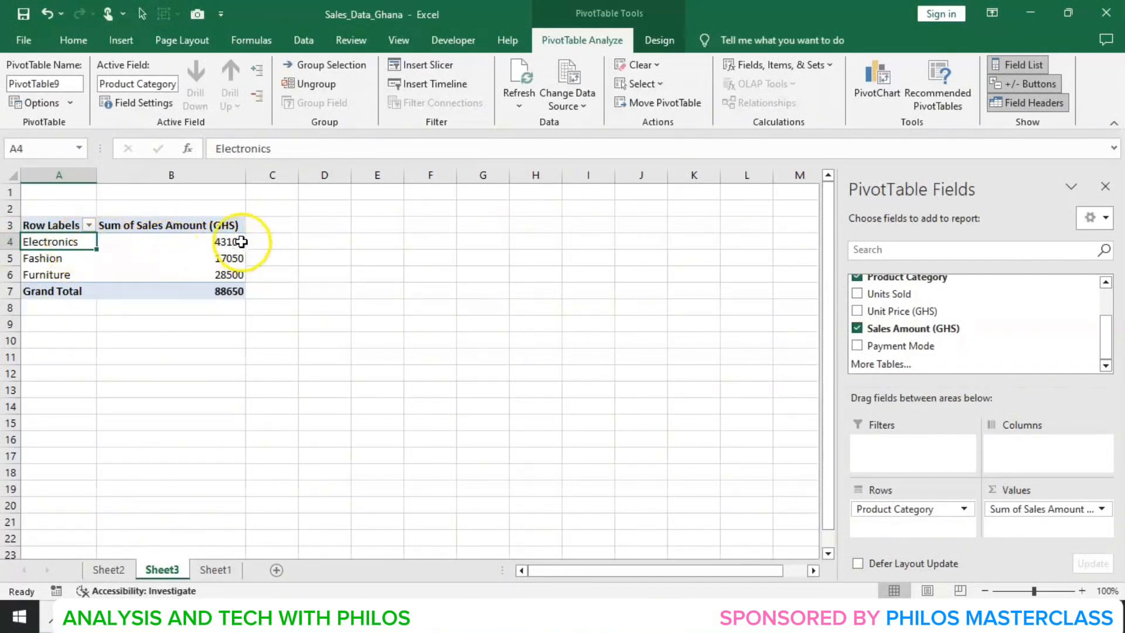
mouse_move(241, 242)
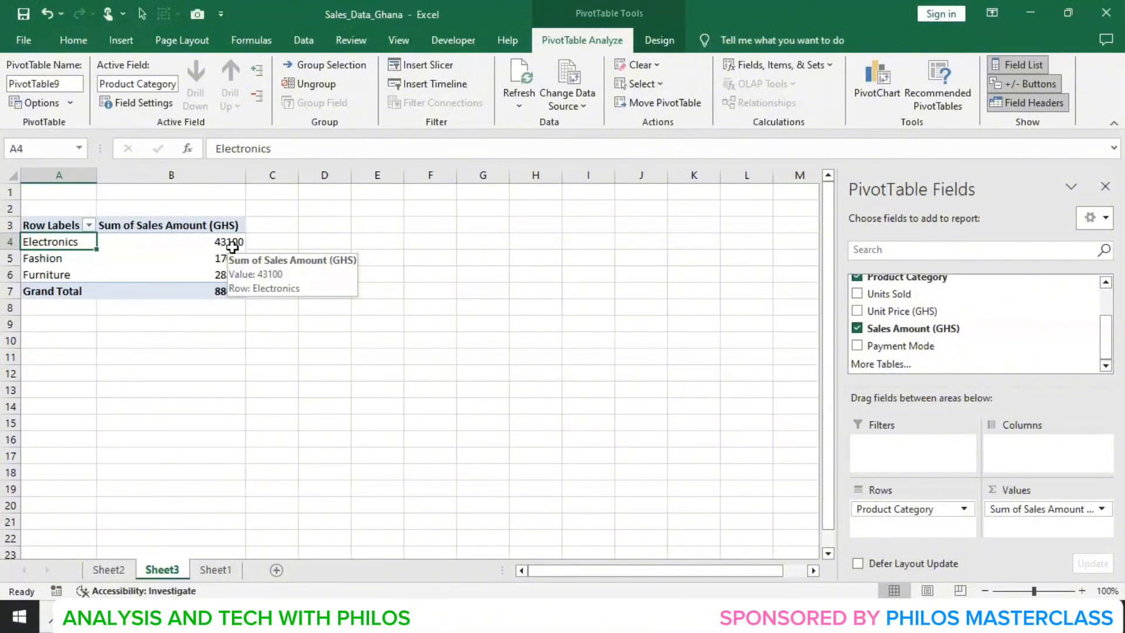
mouse_move(106, 255)
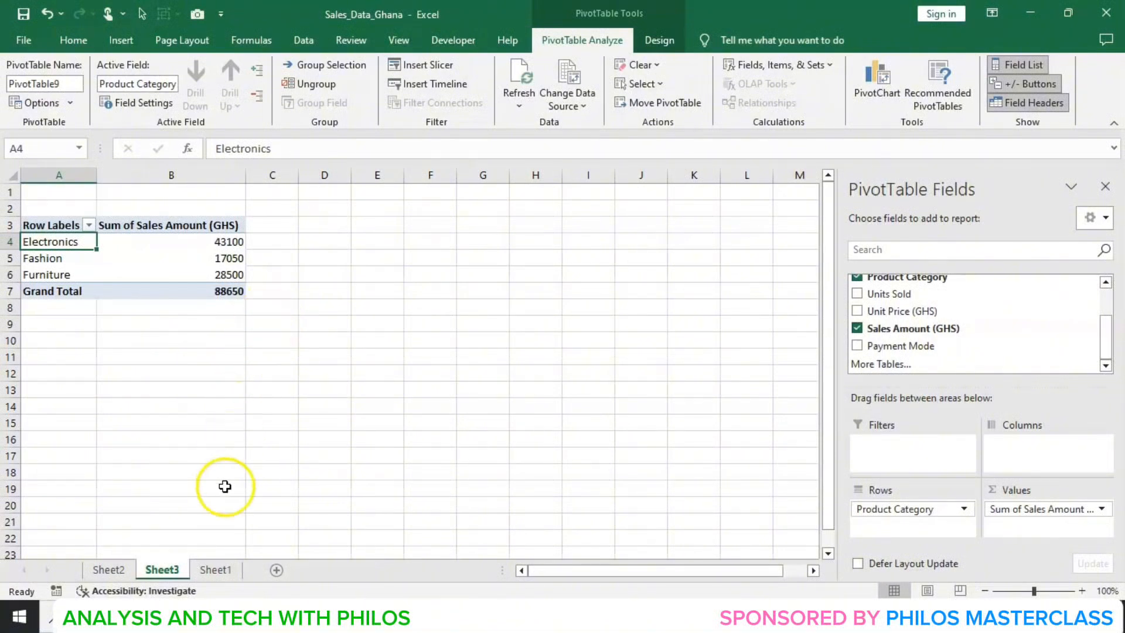
left_click(218, 577)
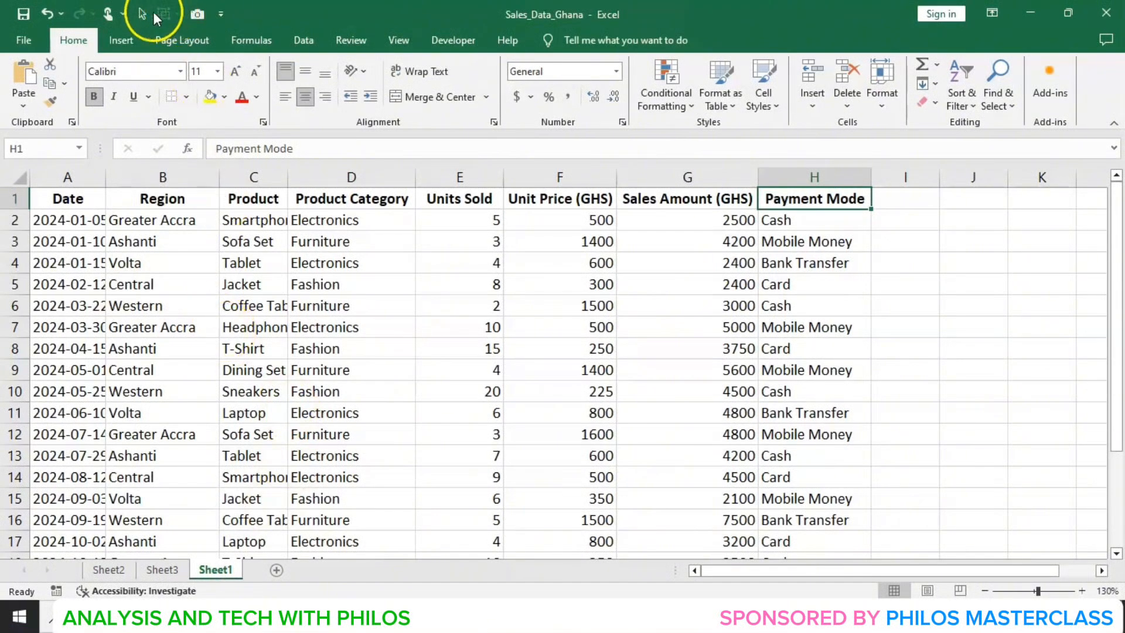
left_click(133, 38)
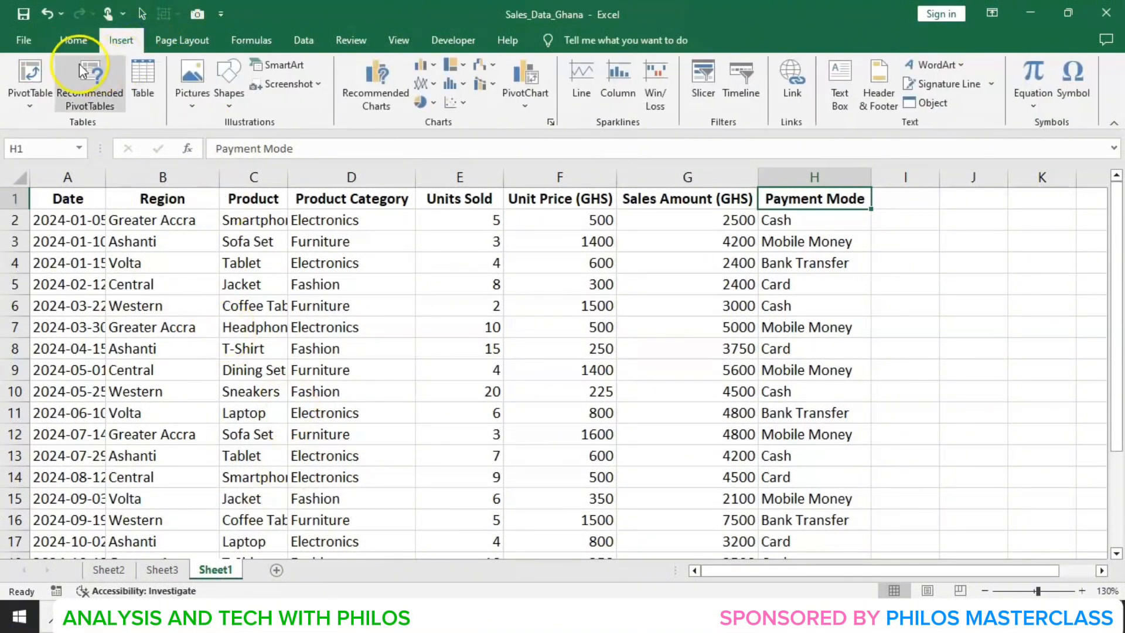
left_click(32, 72)
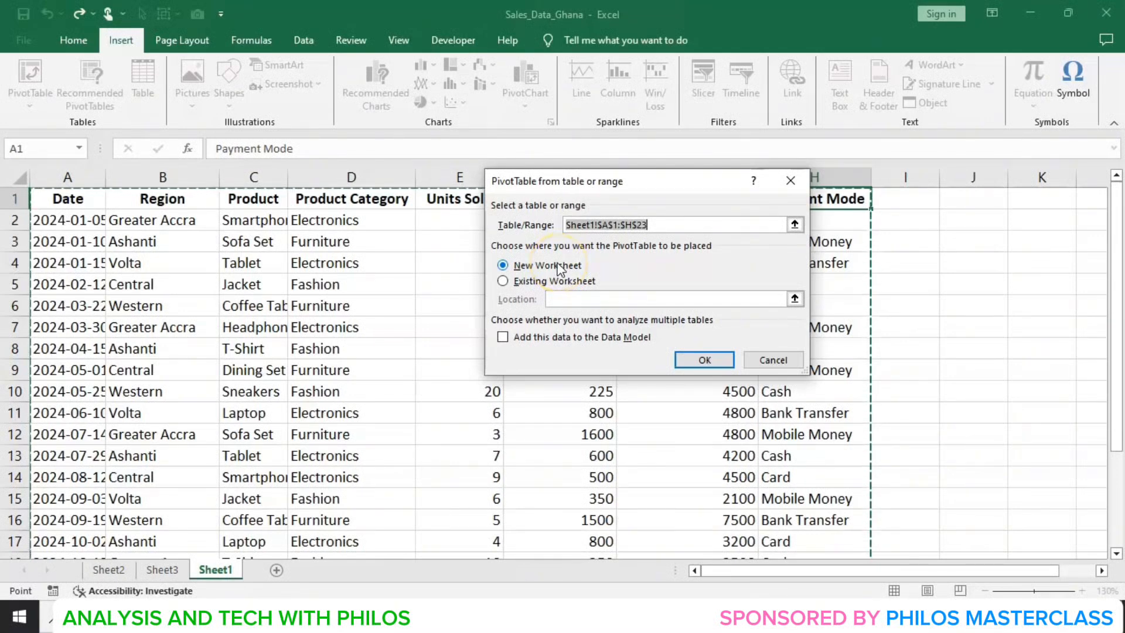
left_click(703, 358)
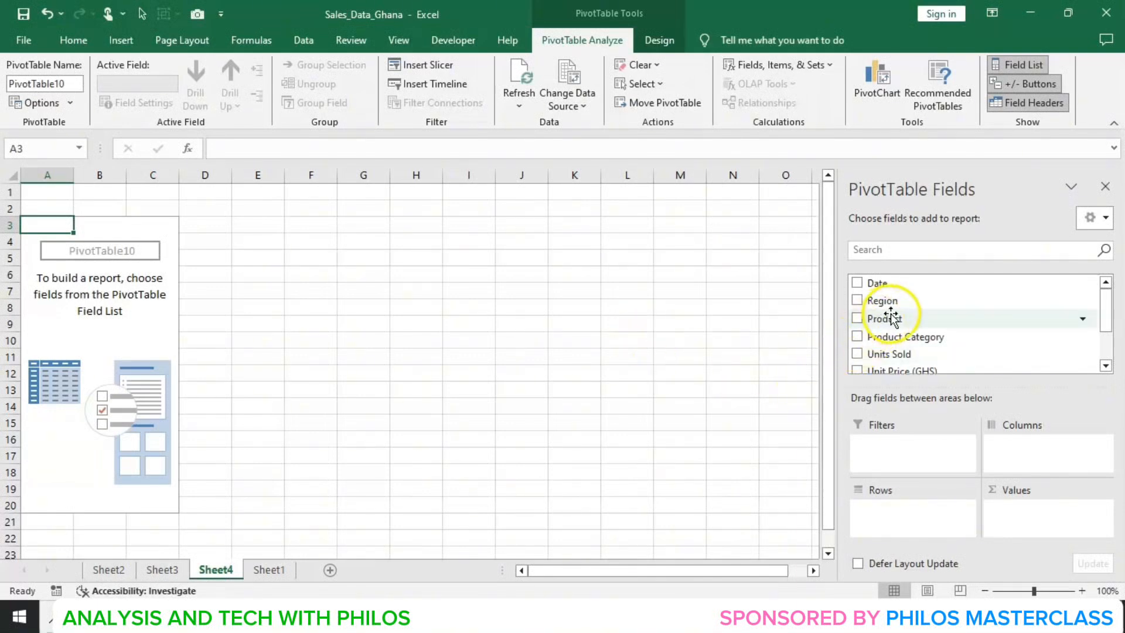
- Lay out the new PivotTable with Product in rows, Units Sold in values and Payment Mode in columns
left_click_drag(896, 319, 894, 527)
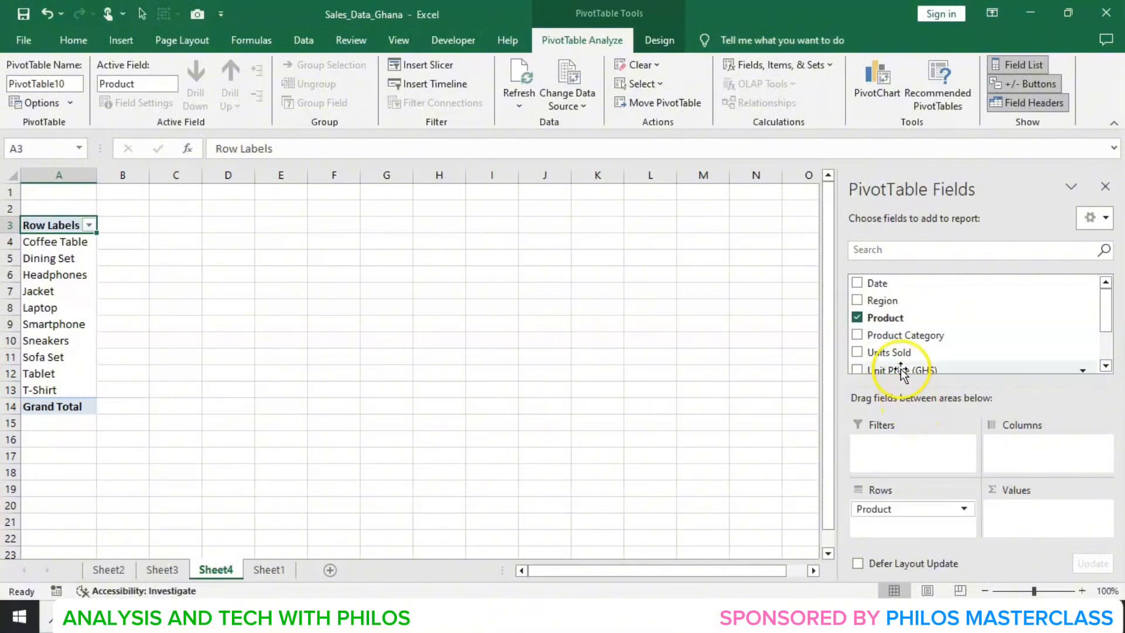
left_click_drag(898, 356, 1016, 515)
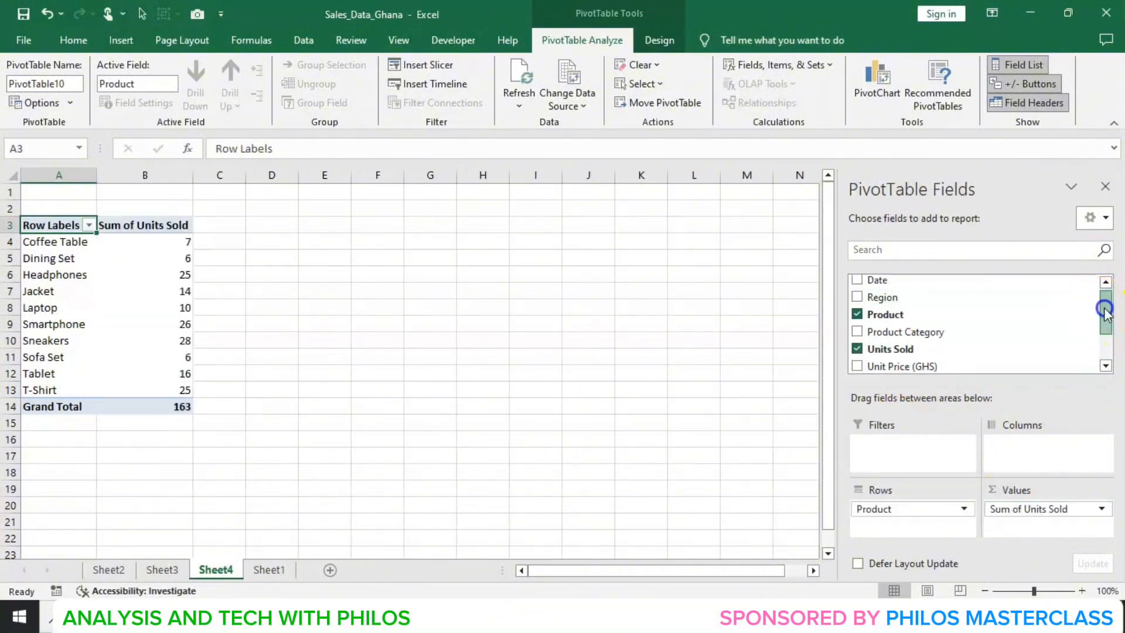
left_click(1111, 364)
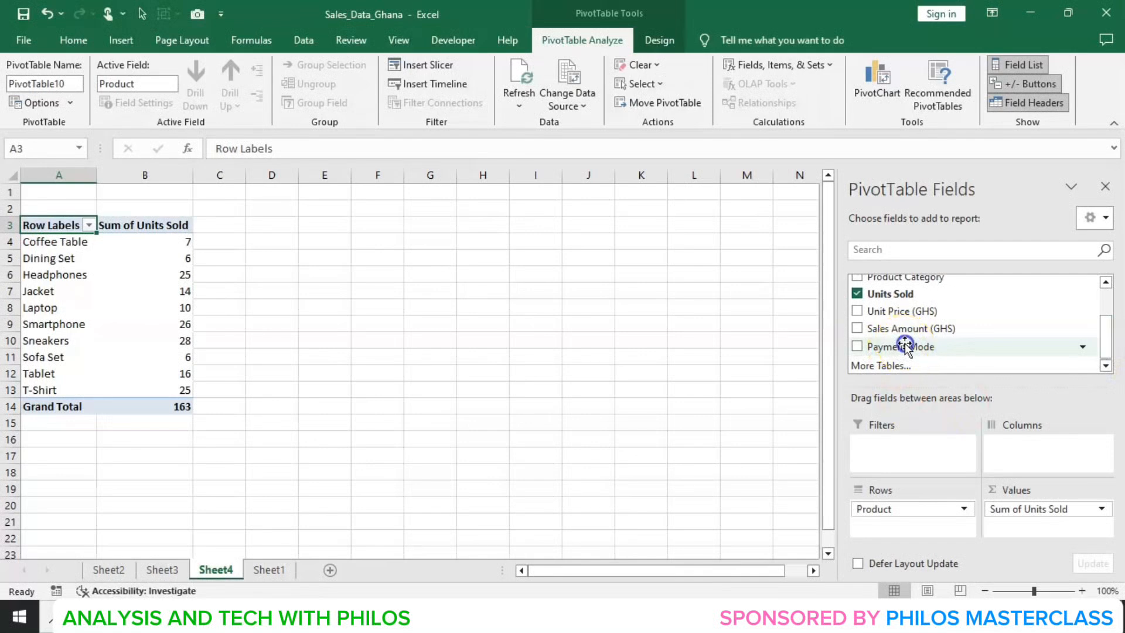
left_click_drag(904, 345, 1015, 445)
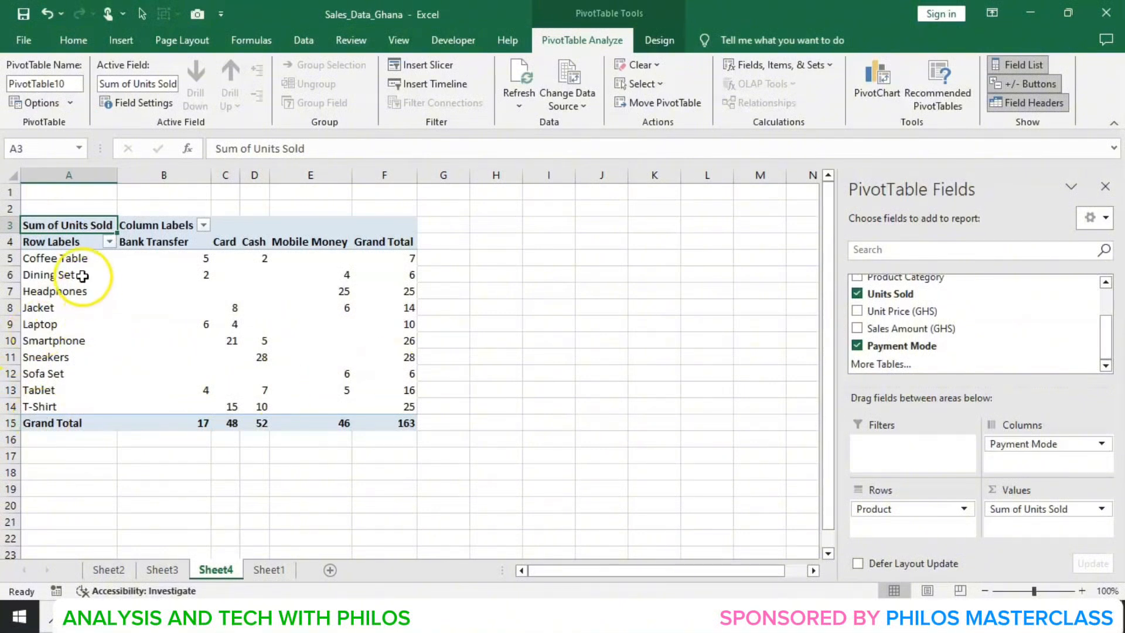
- Examine the units sold for each product under each payment mode
left_click(66, 262)
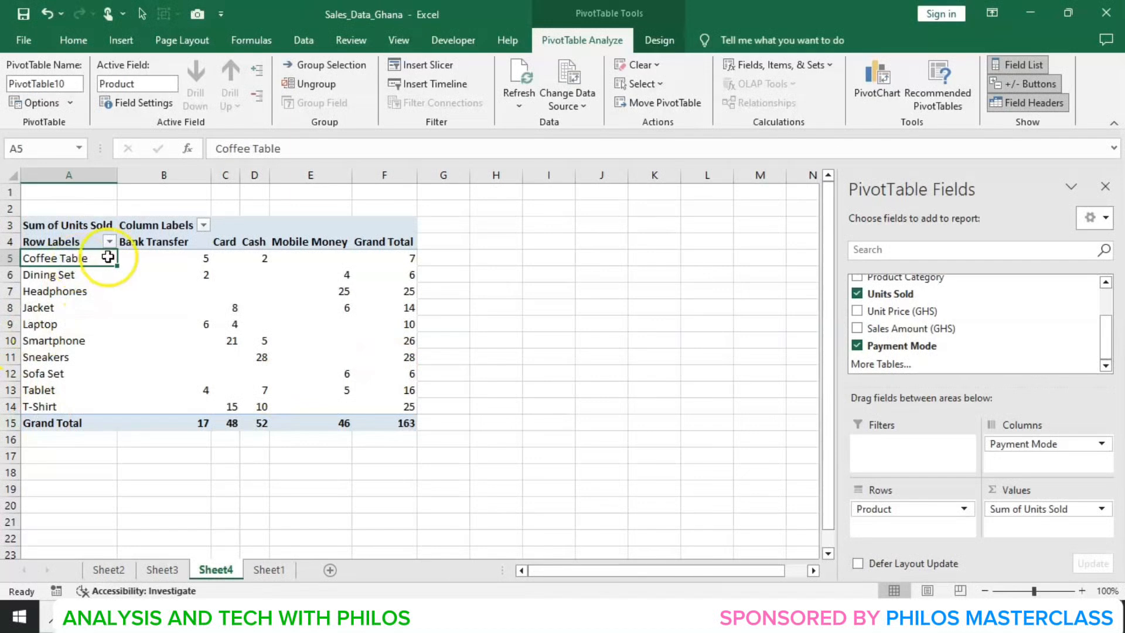
left_click(197, 262)
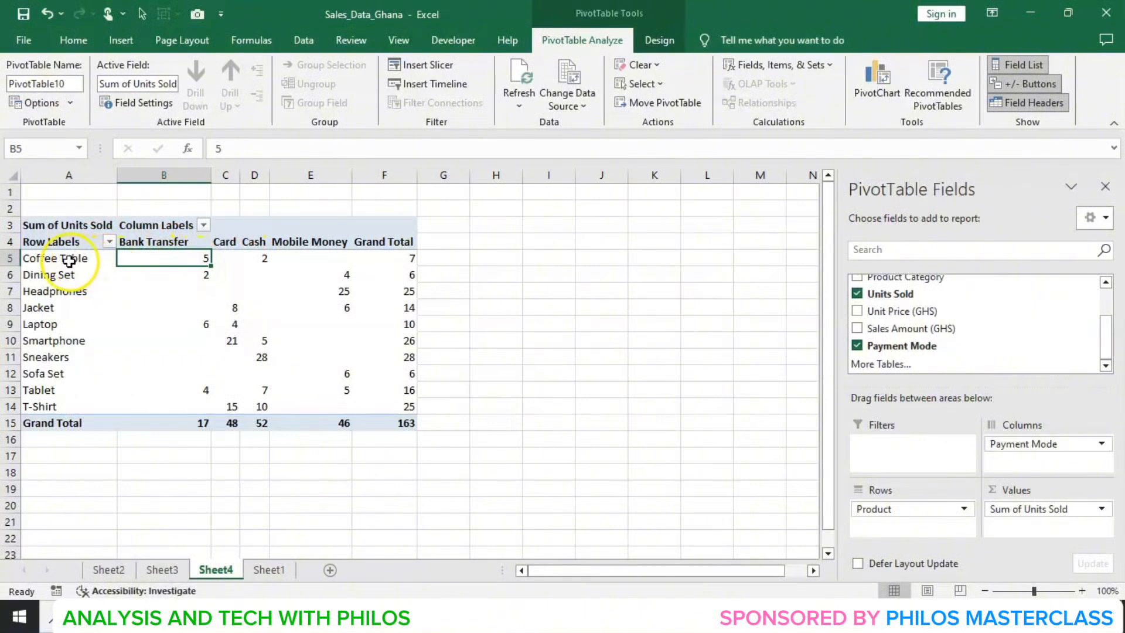
left_click(229, 258)
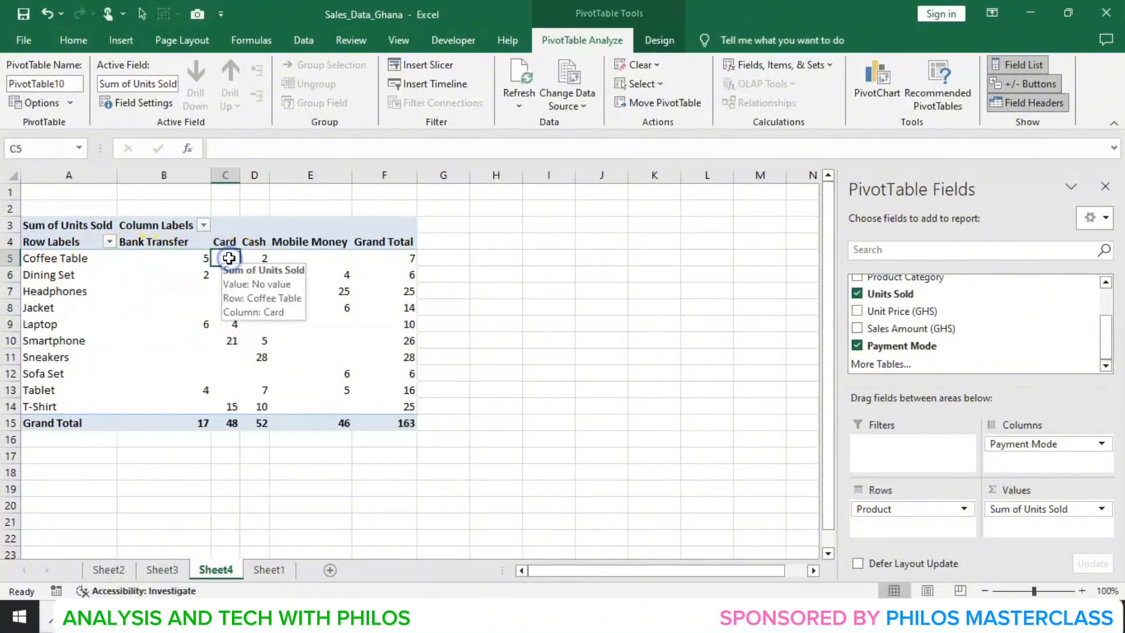
left_click(251, 258)
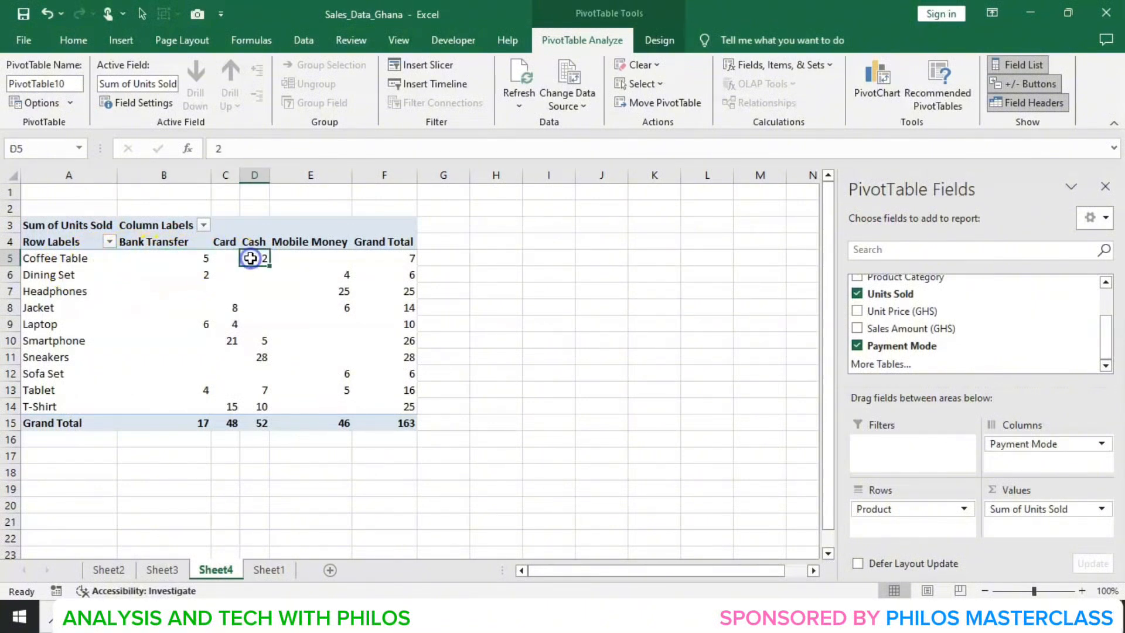
left_click(303, 261)
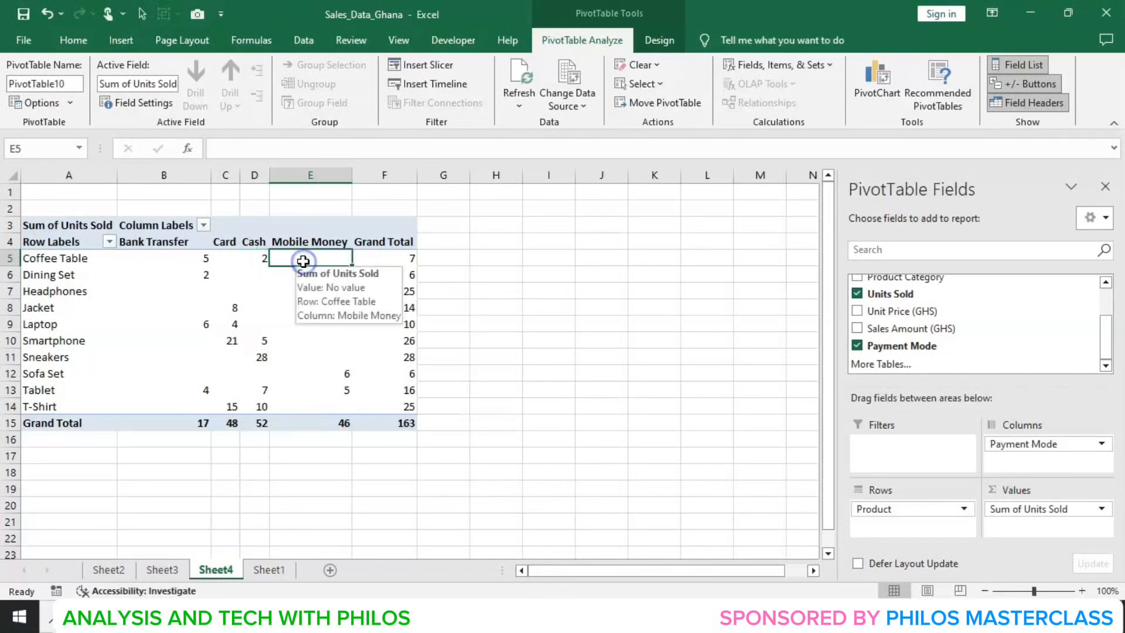
left_click(57, 277)
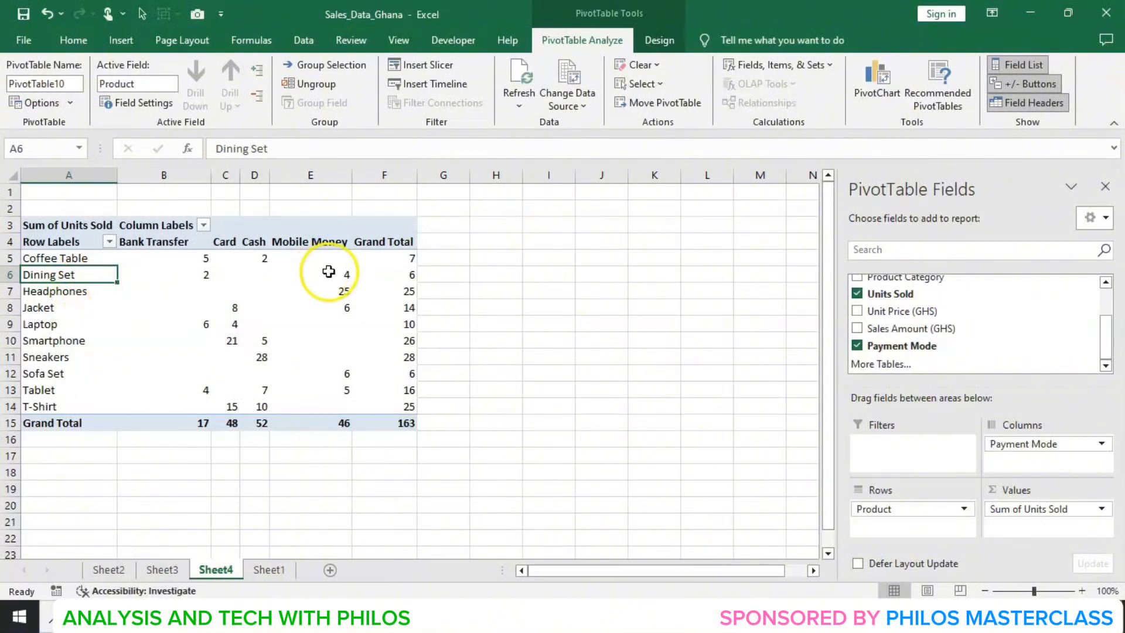
left_click(331, 275)
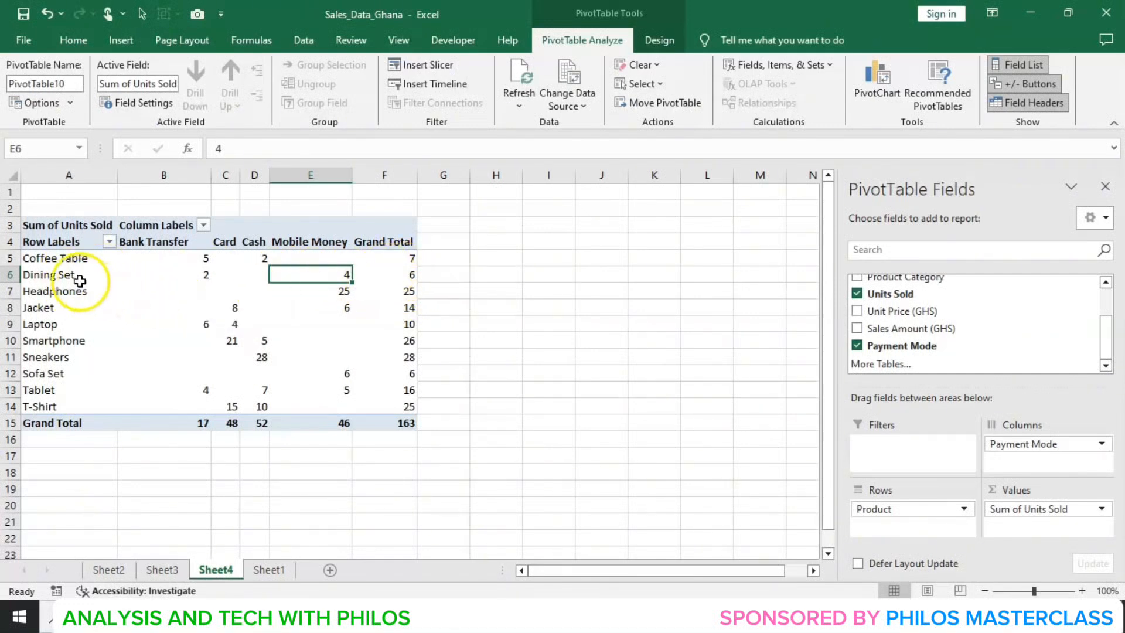
left_click(57, 292)
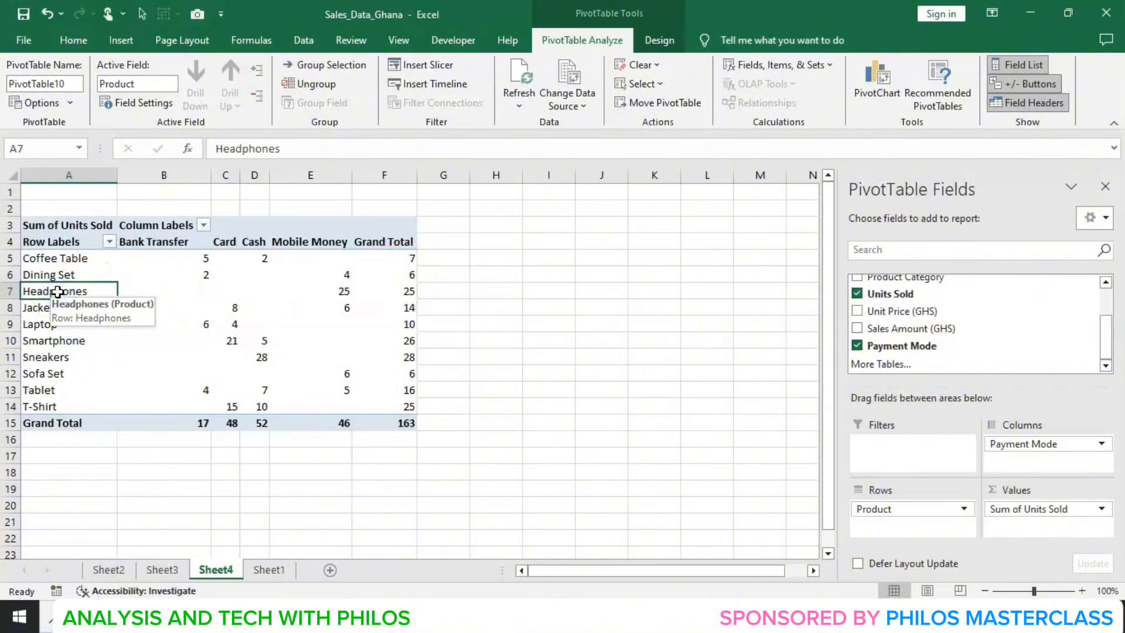
left_click(339, 291)
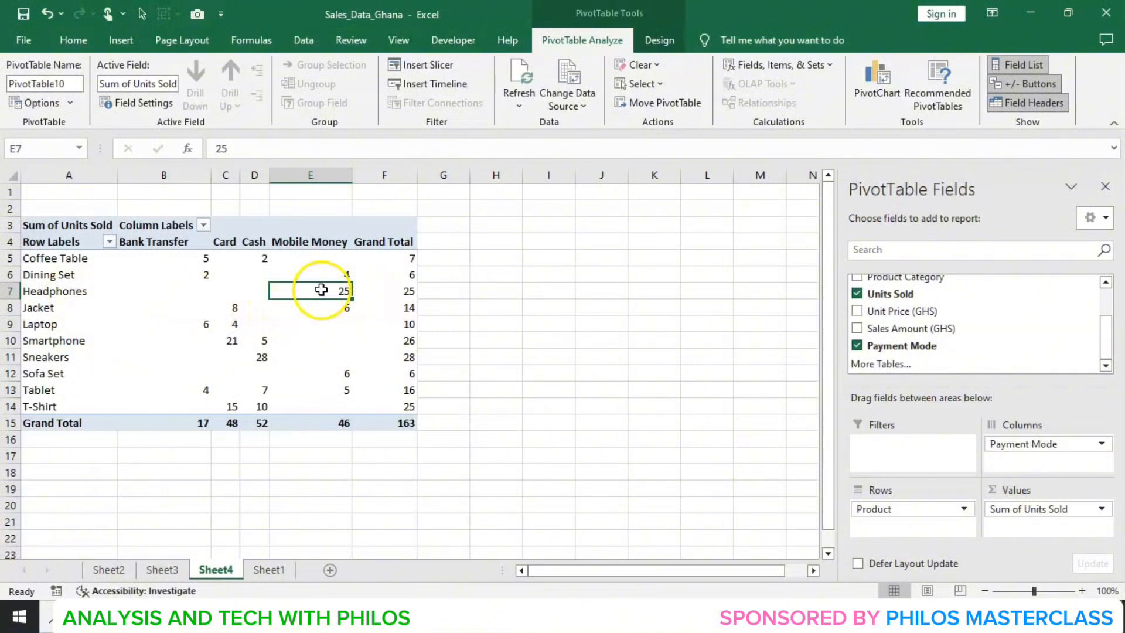
left_click(58, 307)
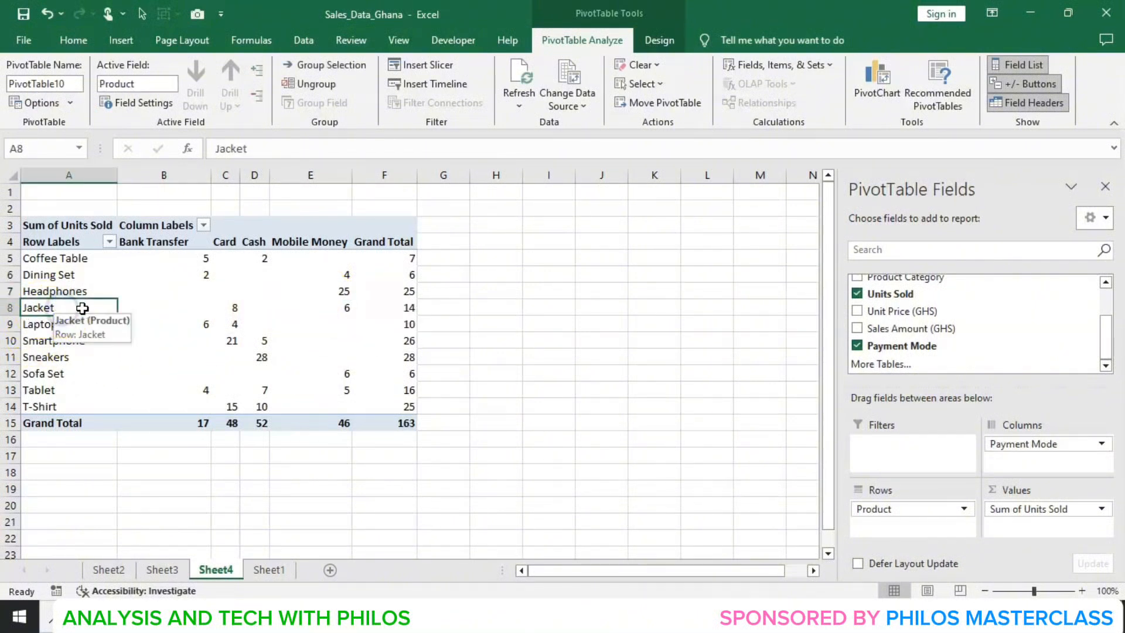
left_click(232, 308)
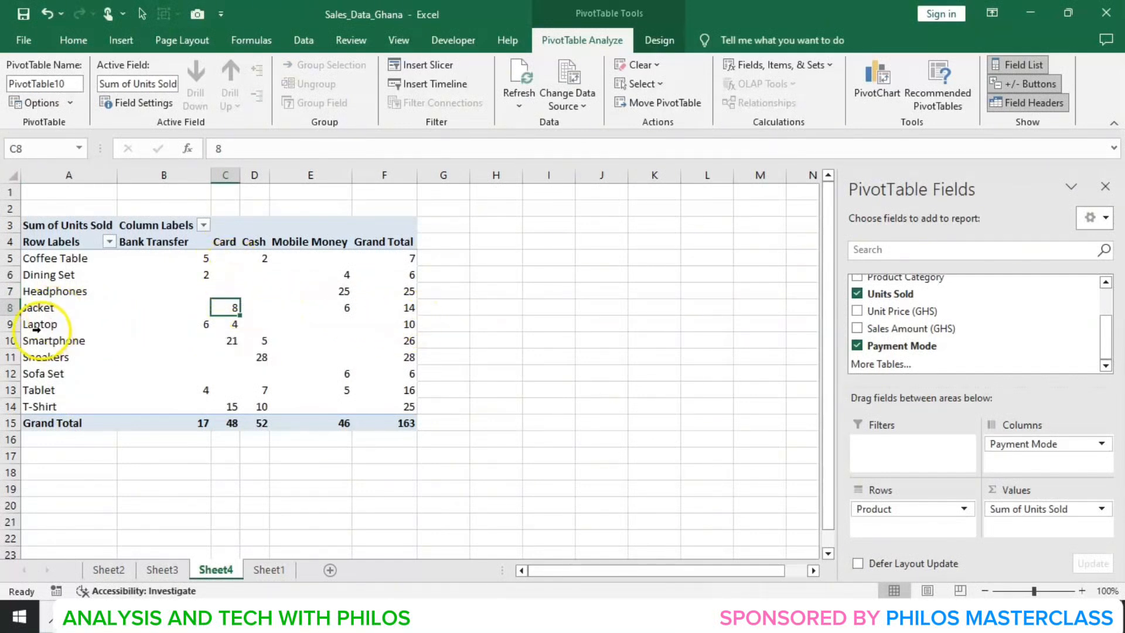
left_click(59, 324)
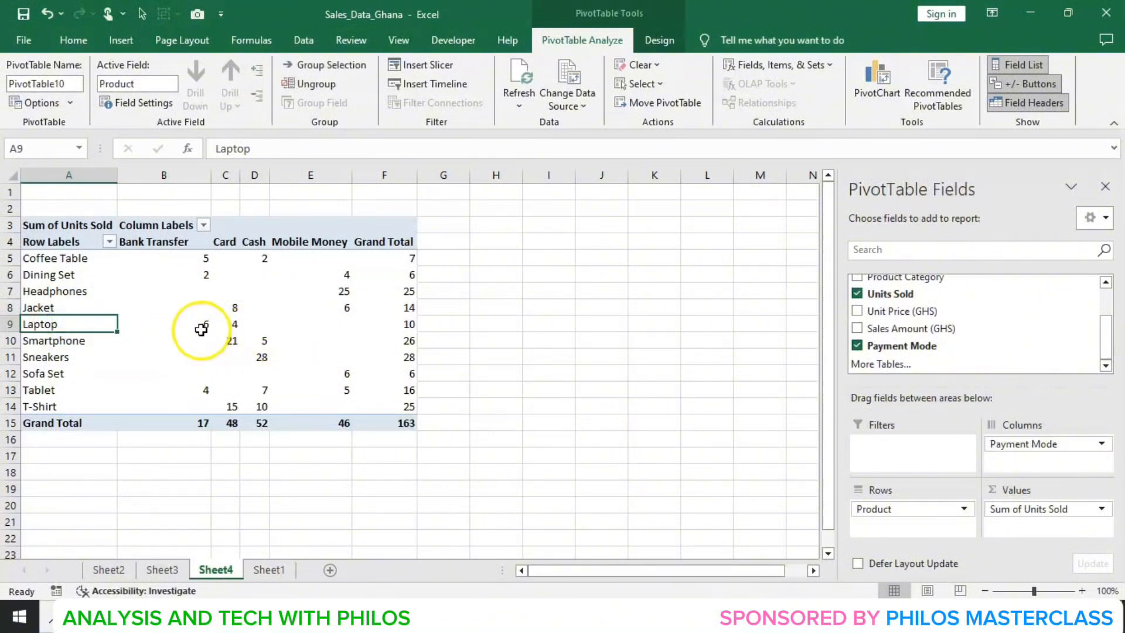
left_click(199, 329)
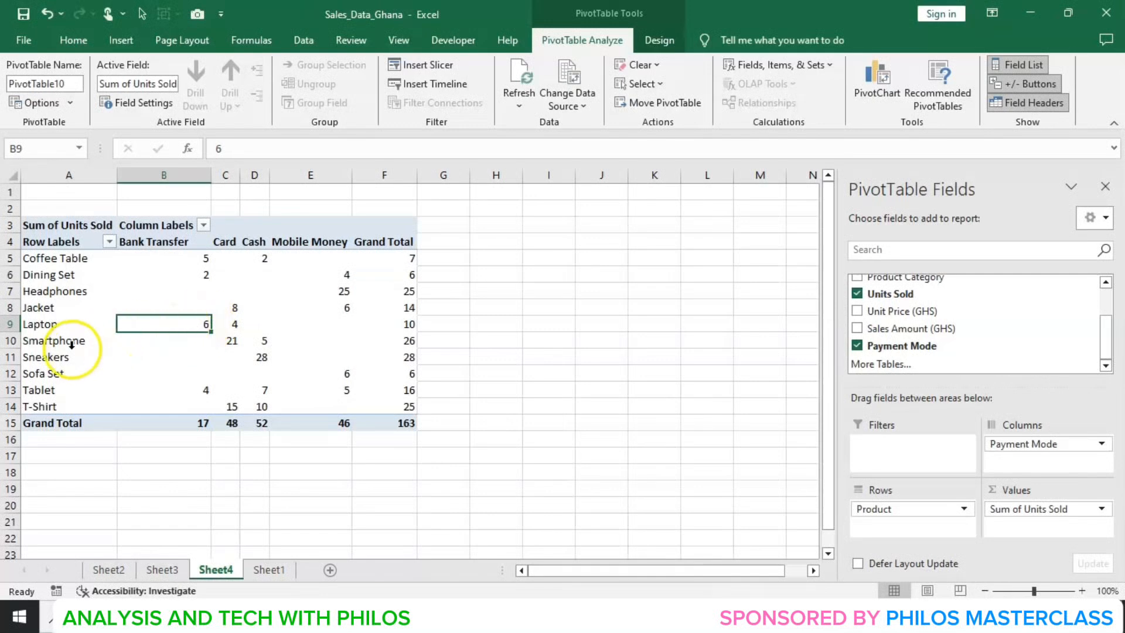
left_click(82, 342)
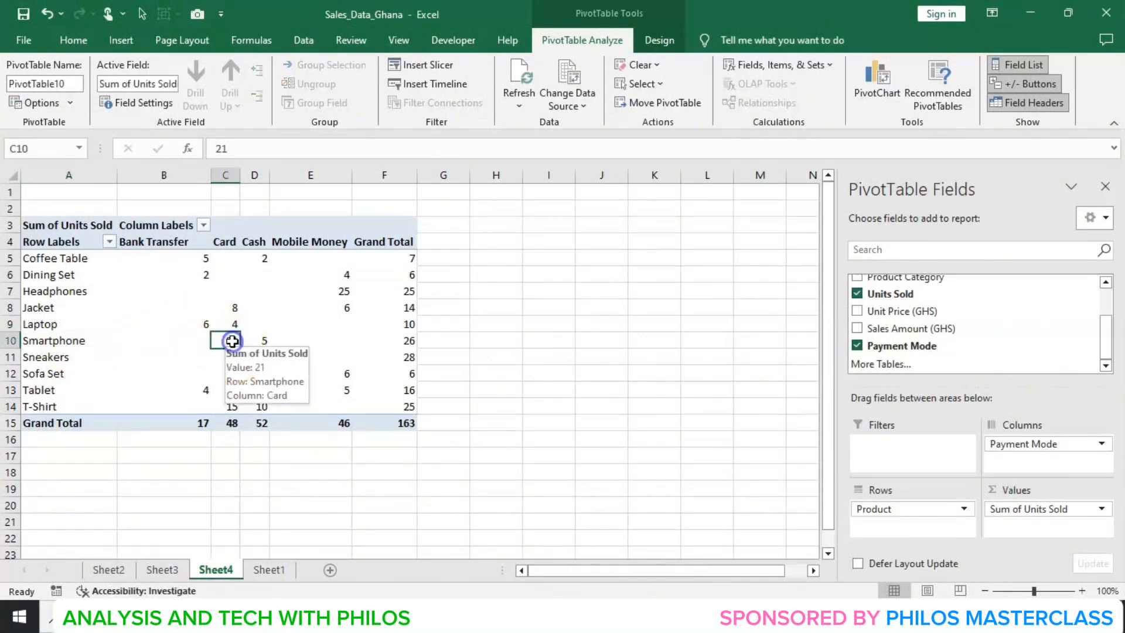
left_click(232, 341)
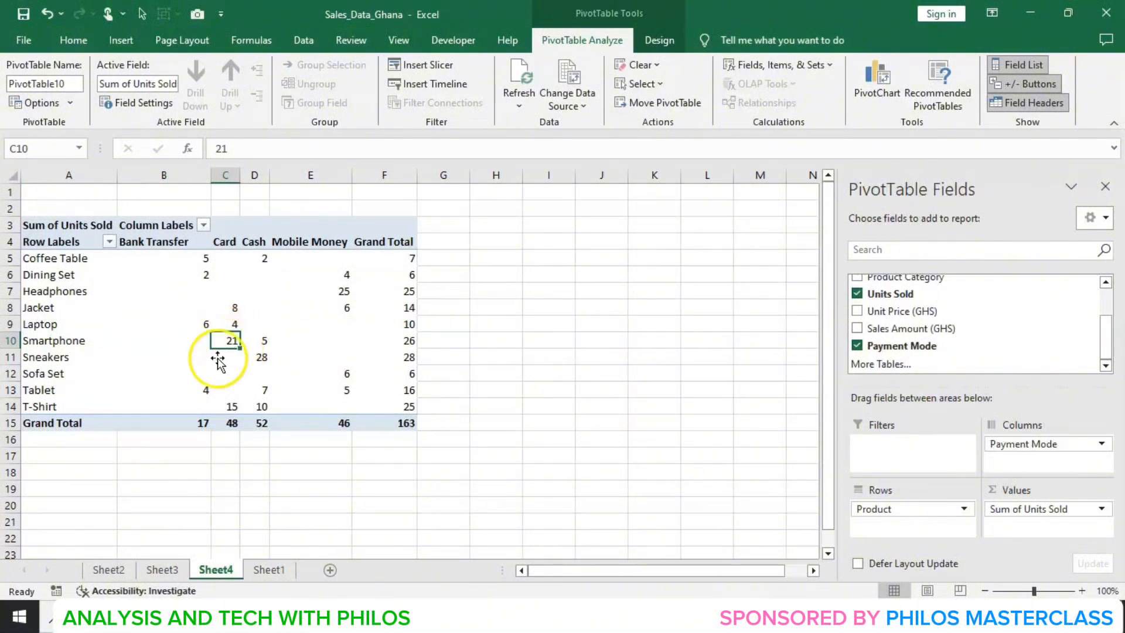
- Review the remaining products' units by payment mode and the grand total for each payment mode
left_click(65, 357)
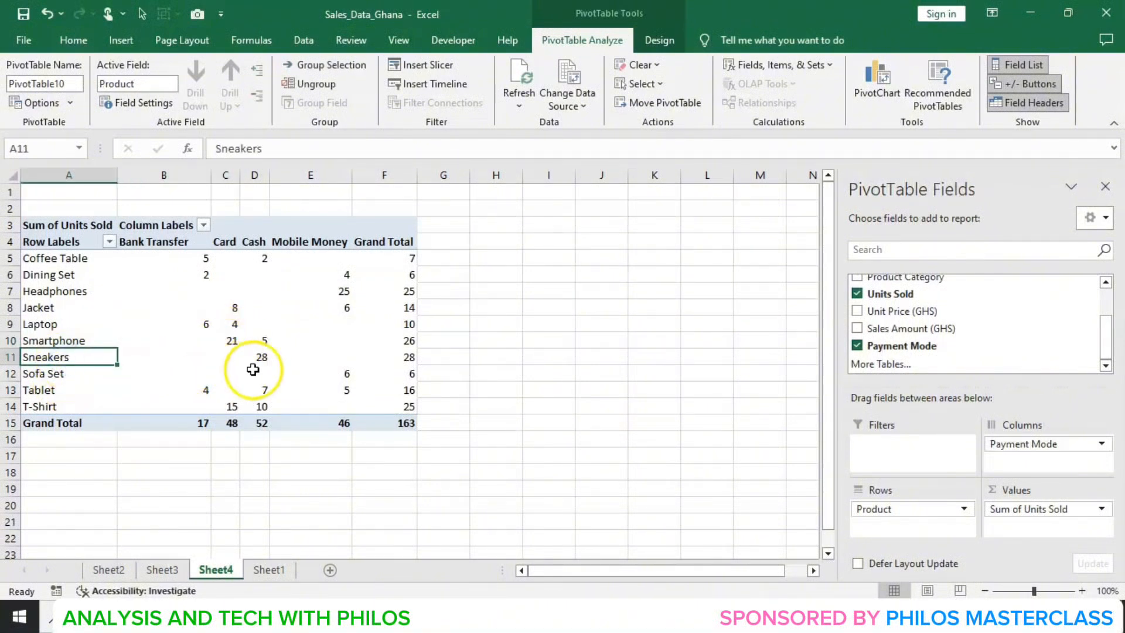
left_click(265, 360)
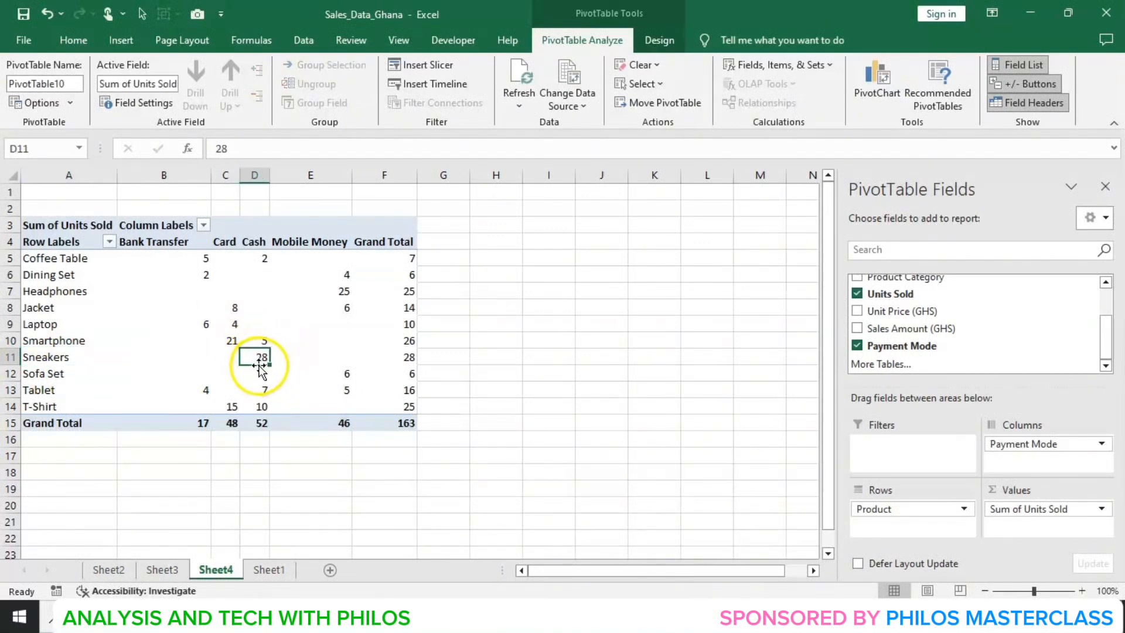
left_click(59, 373)
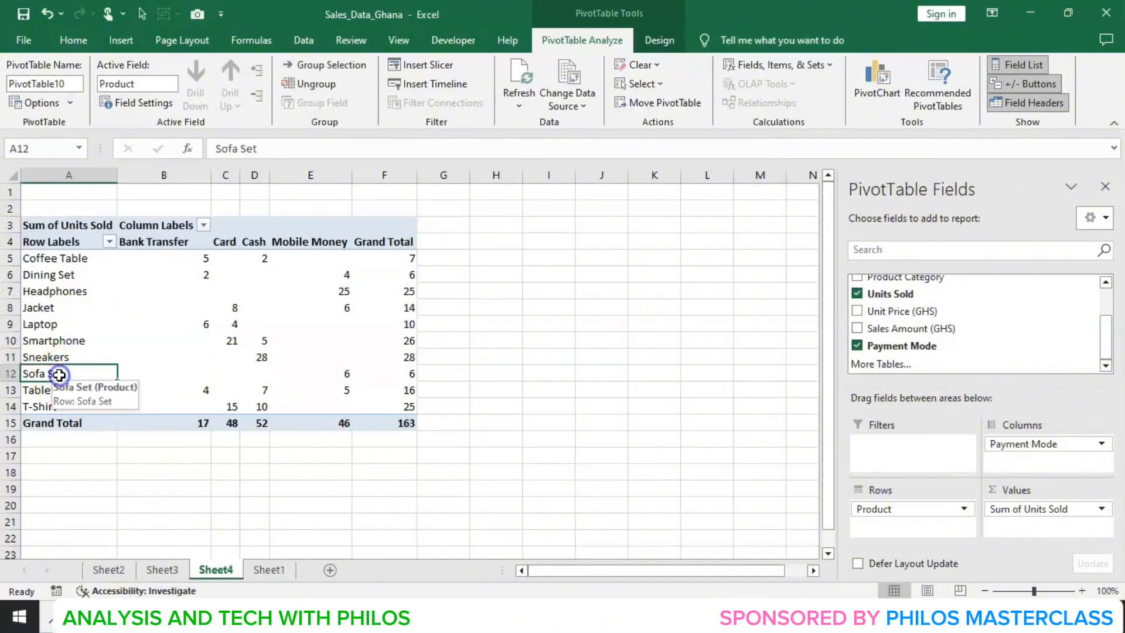
left_click(349, 375)
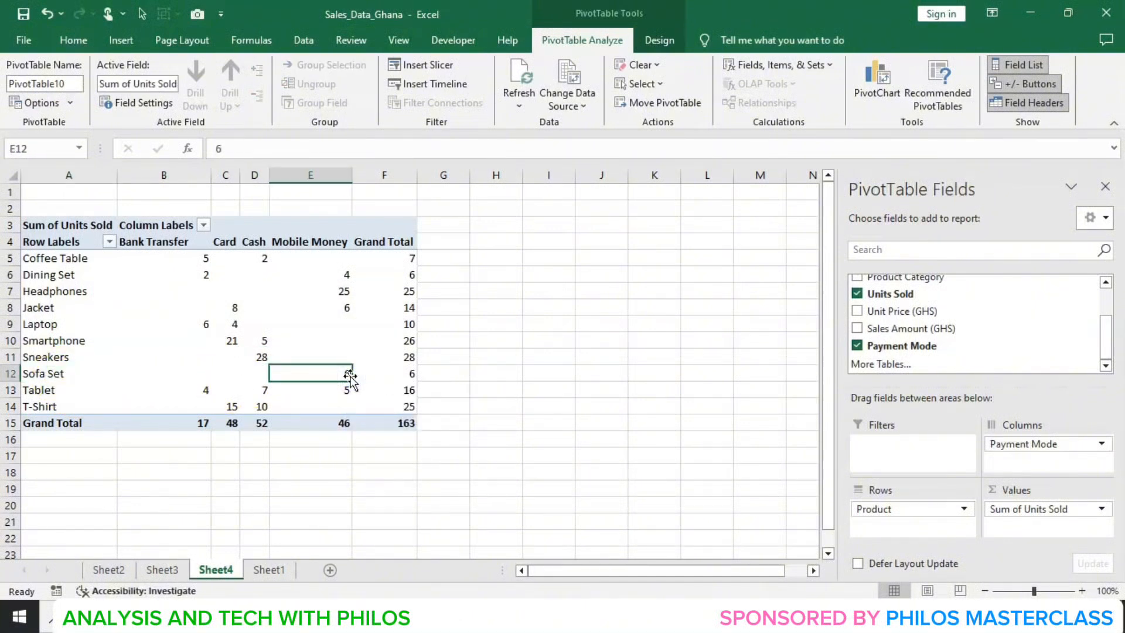
left_click(52, 390)
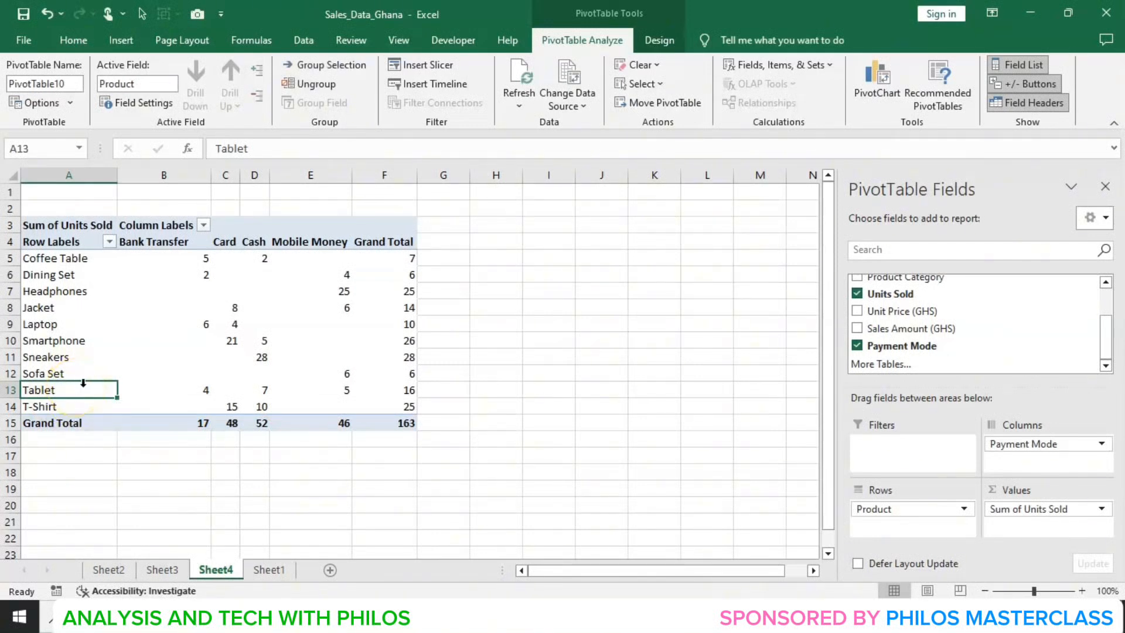
left_click(262, 391)
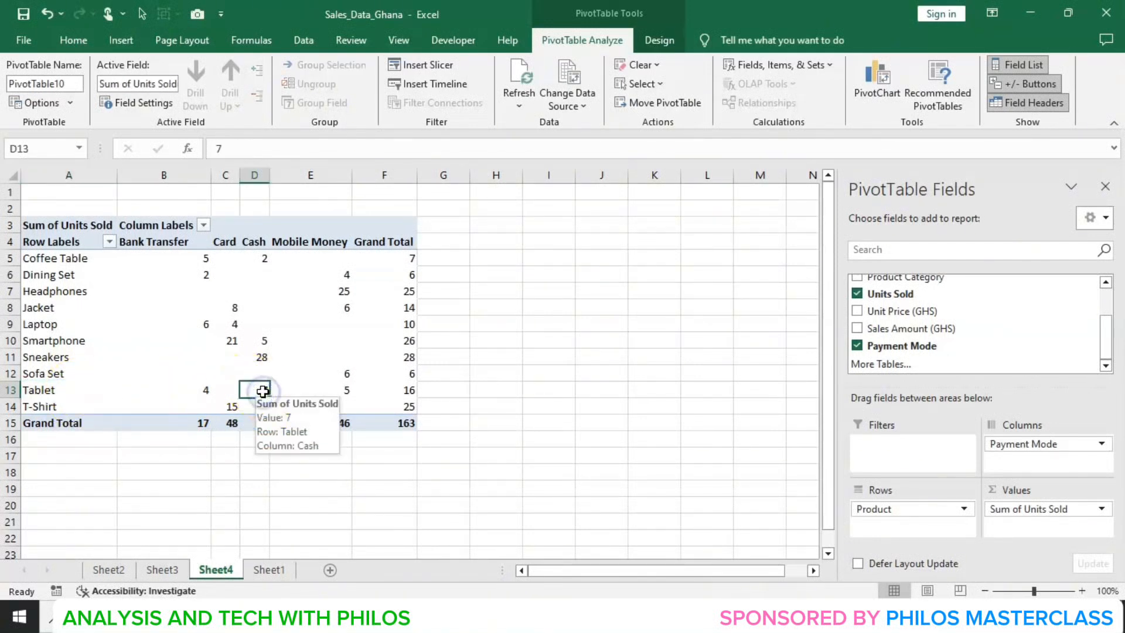
left_click(77, 407)
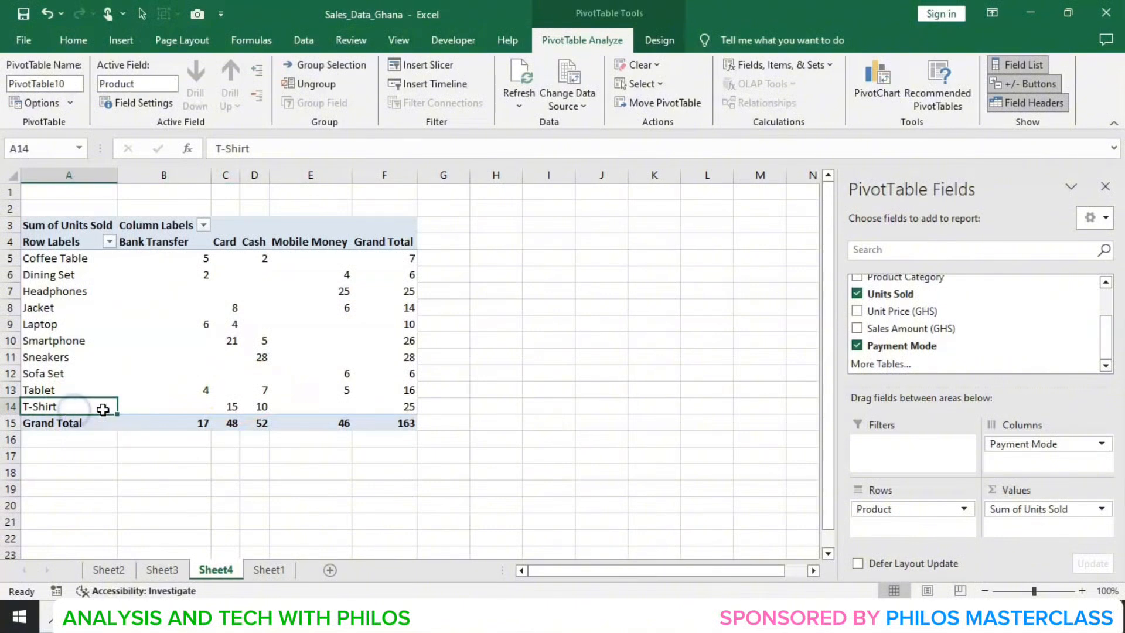
left_click(232, 407)
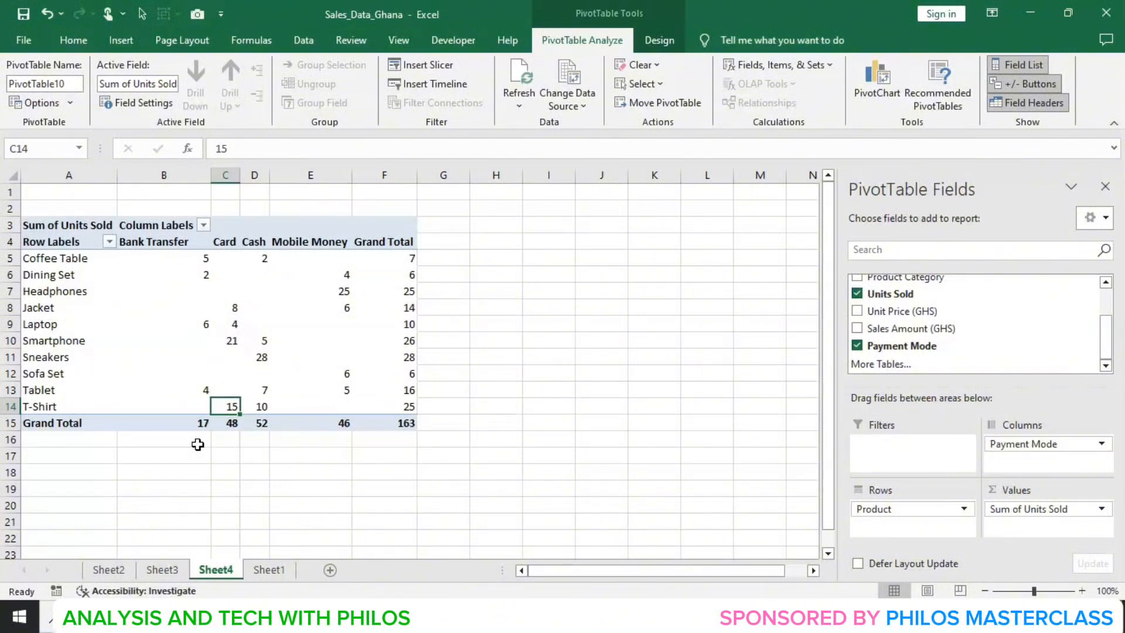
left_click(191, 423)
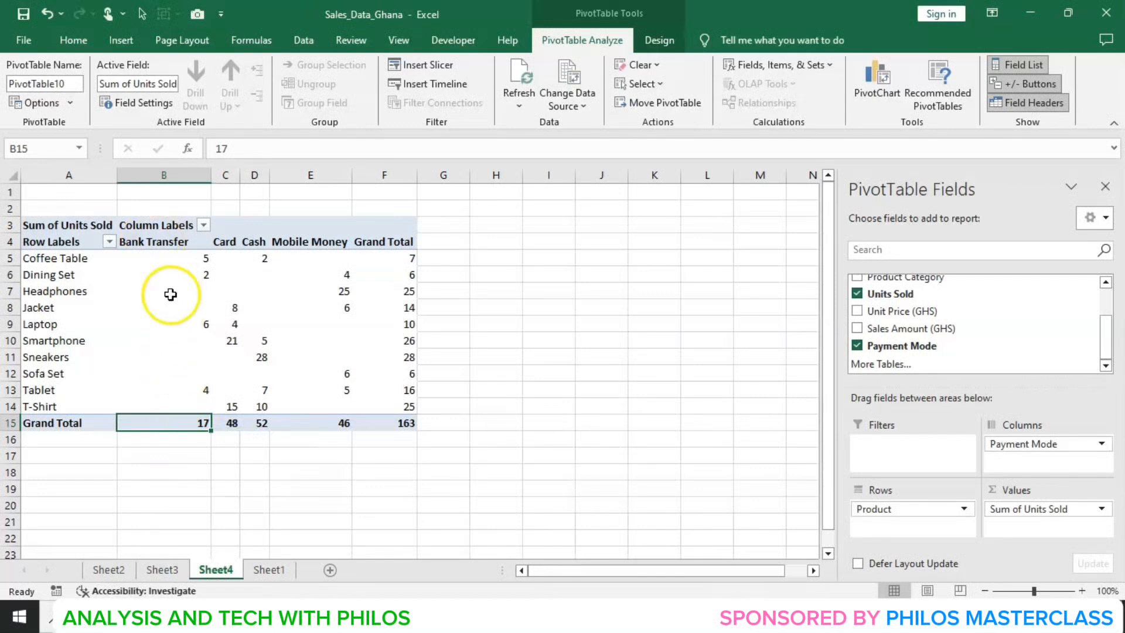
left_click(229, 424)
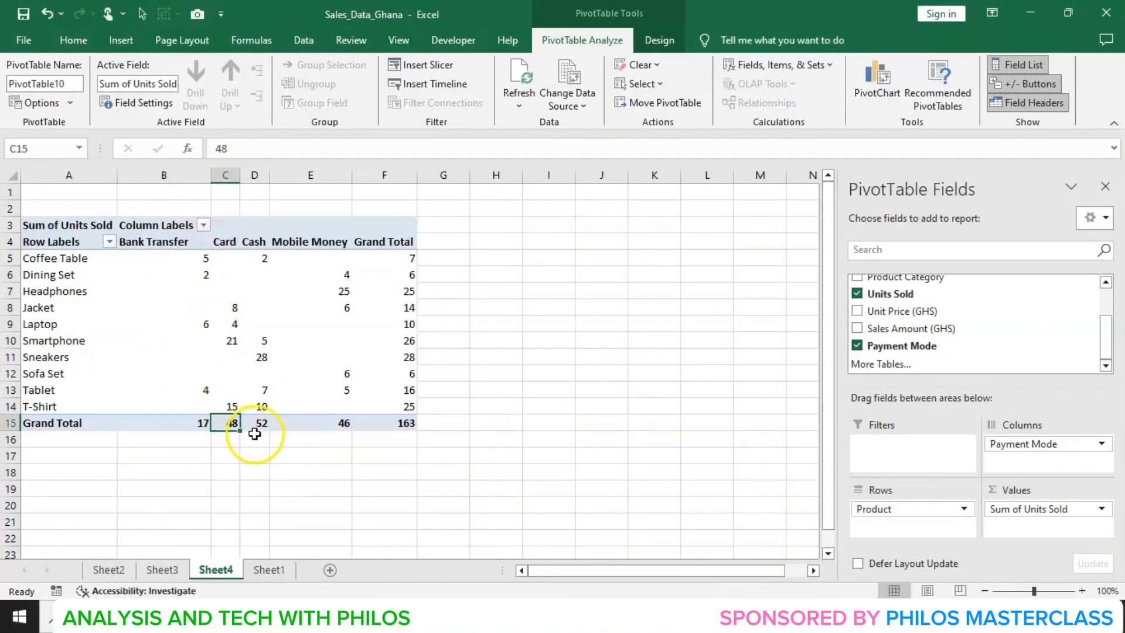
left_click(251, 426)
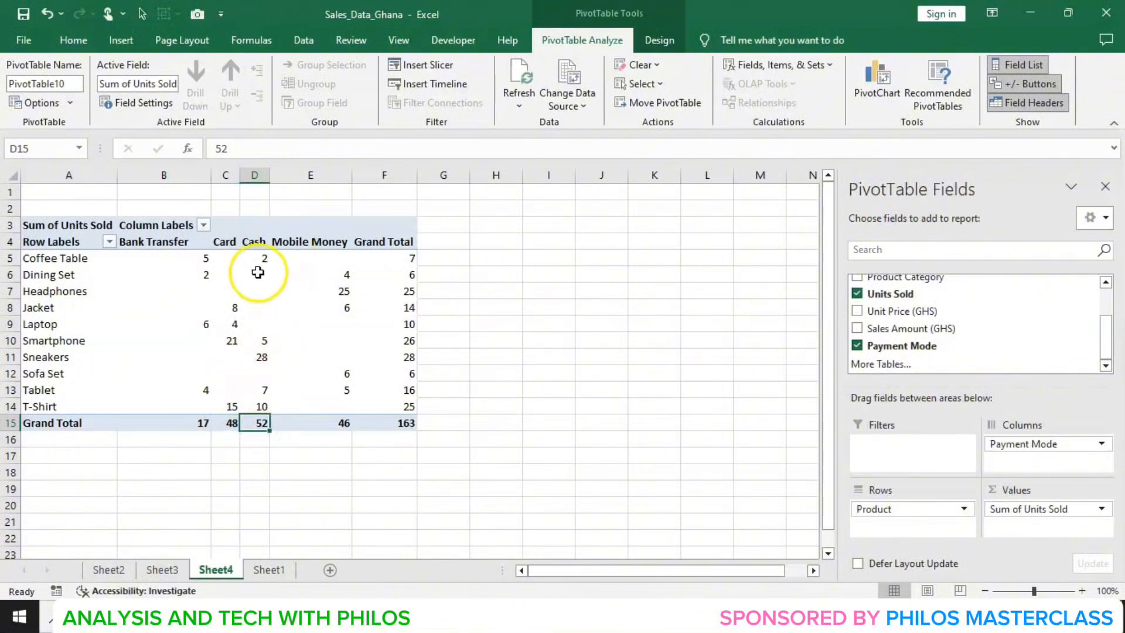
left_click(314, 422)
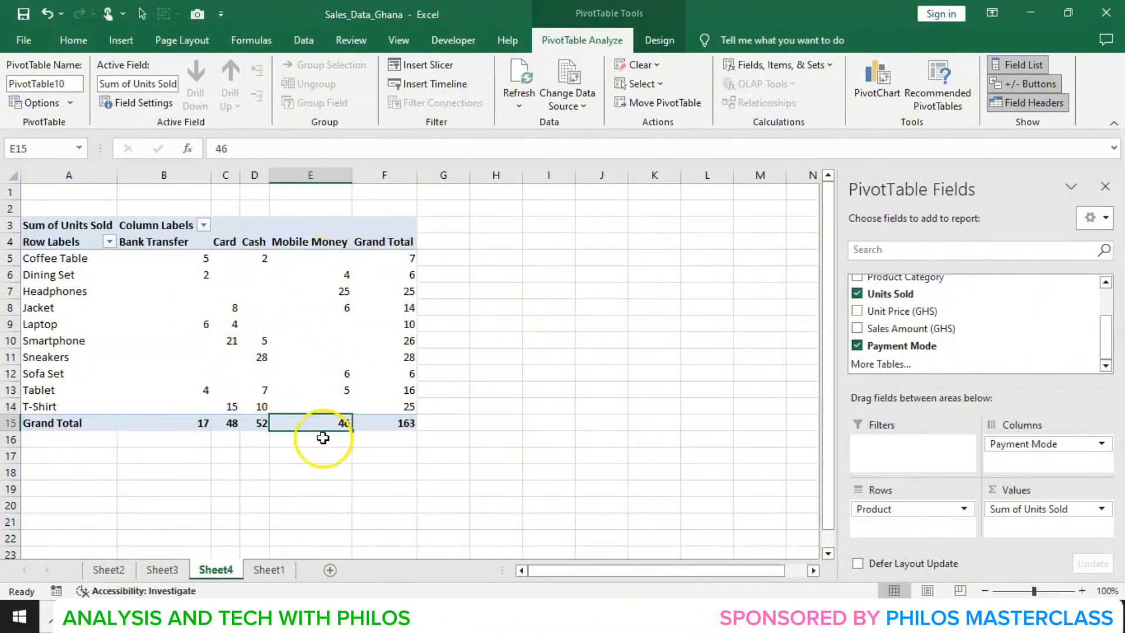
left_click(259, 426)
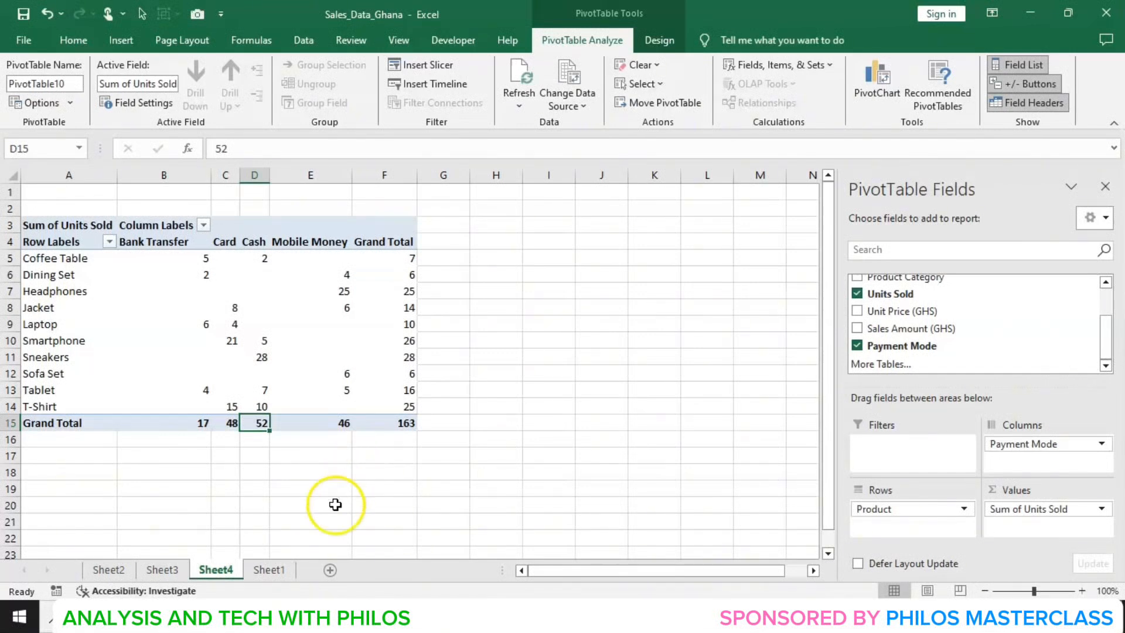
- Create another PivotTable from the Sheet1 sales data on a new worksheet
left_click(271, 570)
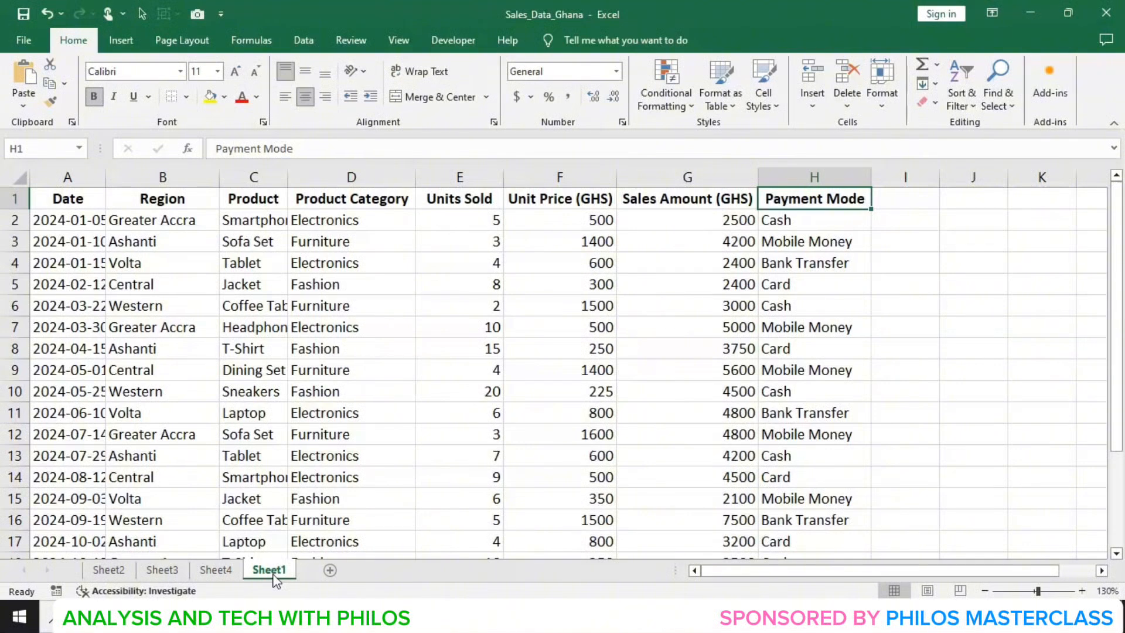
left_click(130, 41)
left_click(32, 68)
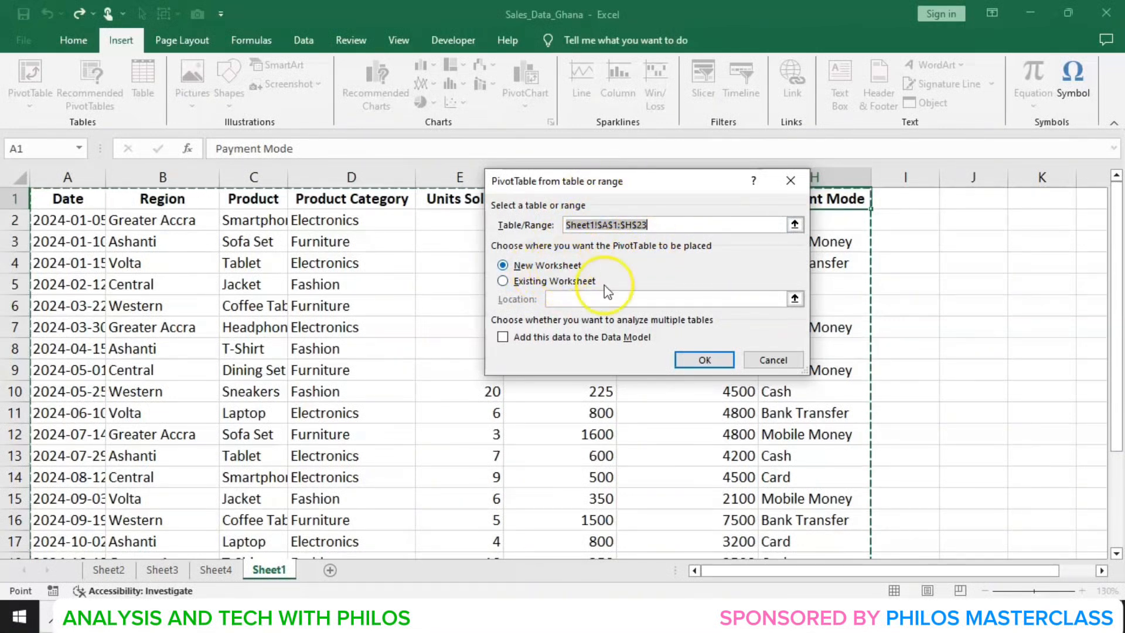
left_click(703, 359)
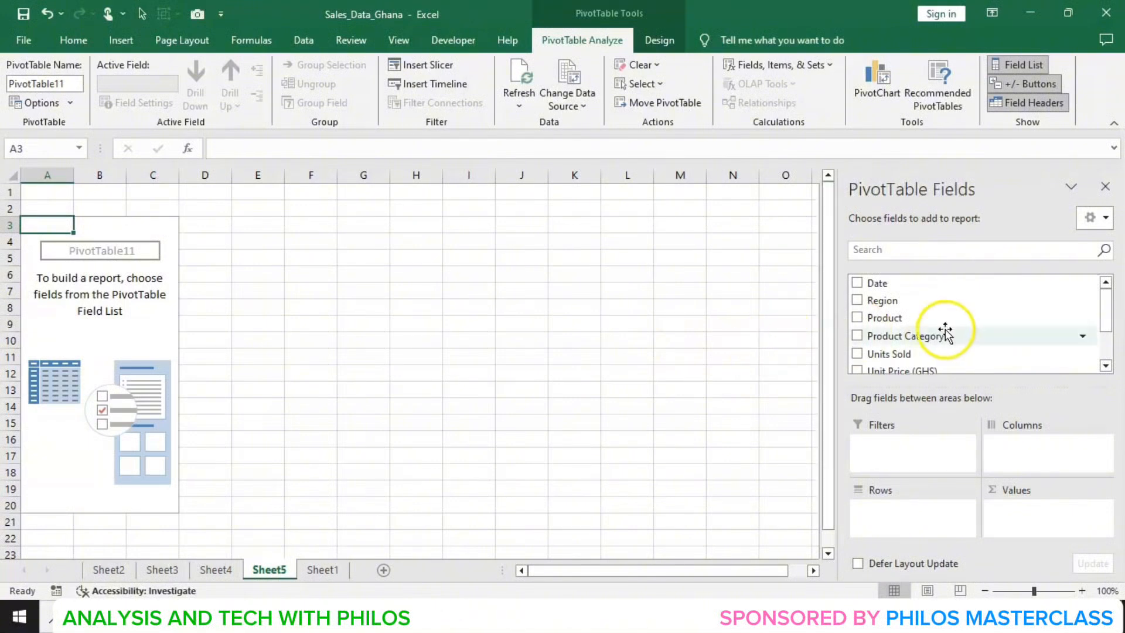
- Place Product in the PivotTable rows and Unit Price (GHS) in the values
left_click_drag(938, 324, 933, 516)
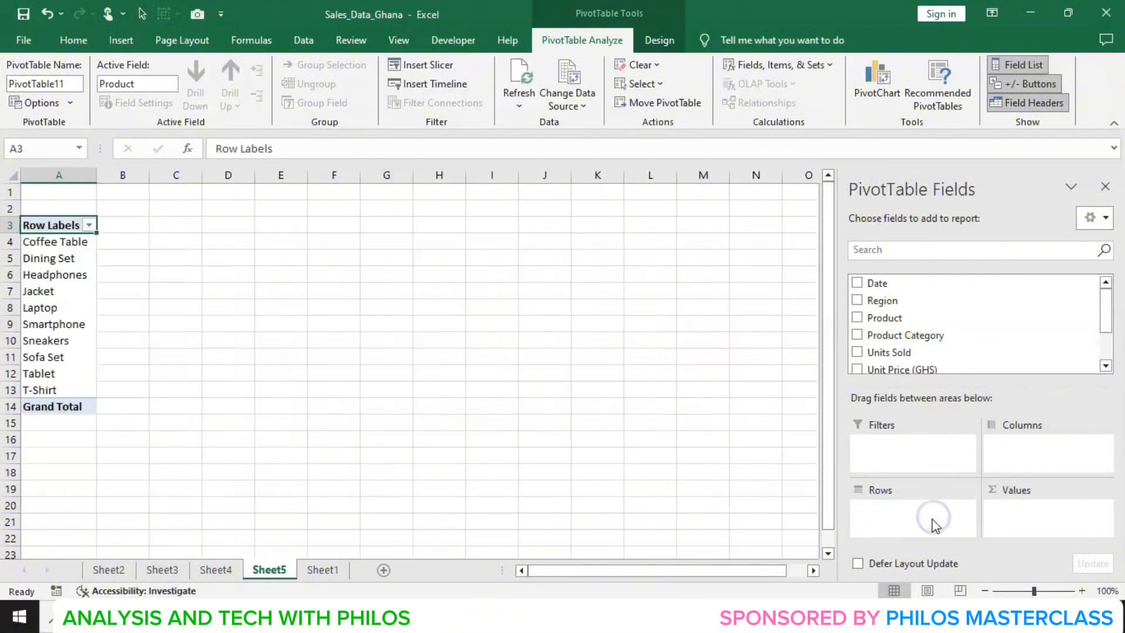
left_click(1105, 367)
left_click_drag(891, 357, 1014, 518)
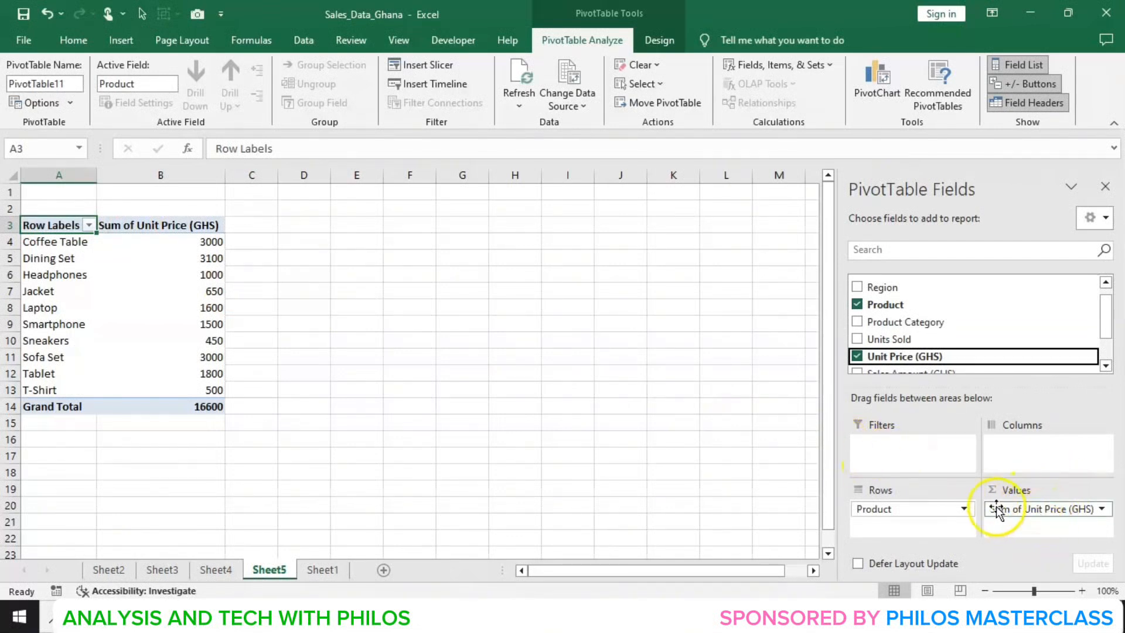
- Change the Unit Price (GHS) value field to summarize by Average
left_click(1102, 508)
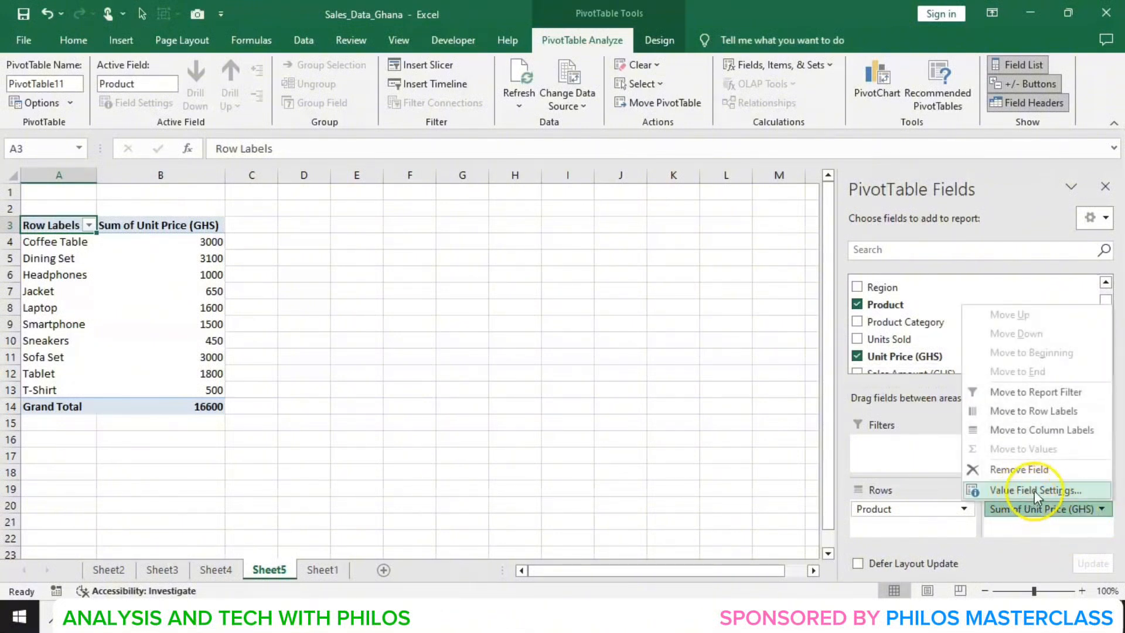
left_click(1033, 490)
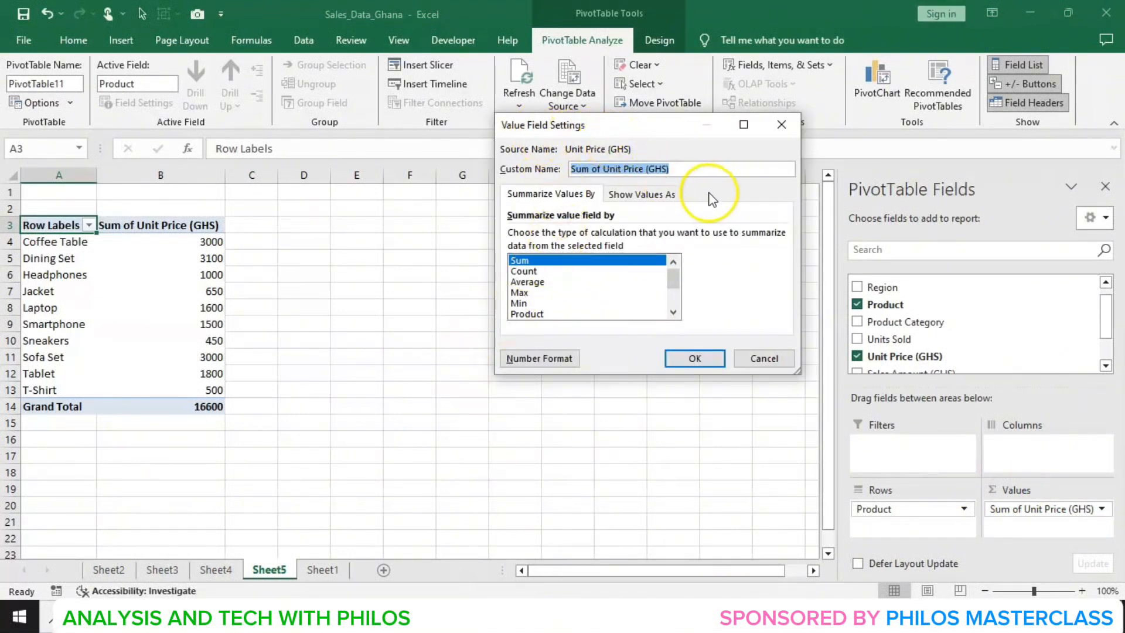
left_click(539, 283)
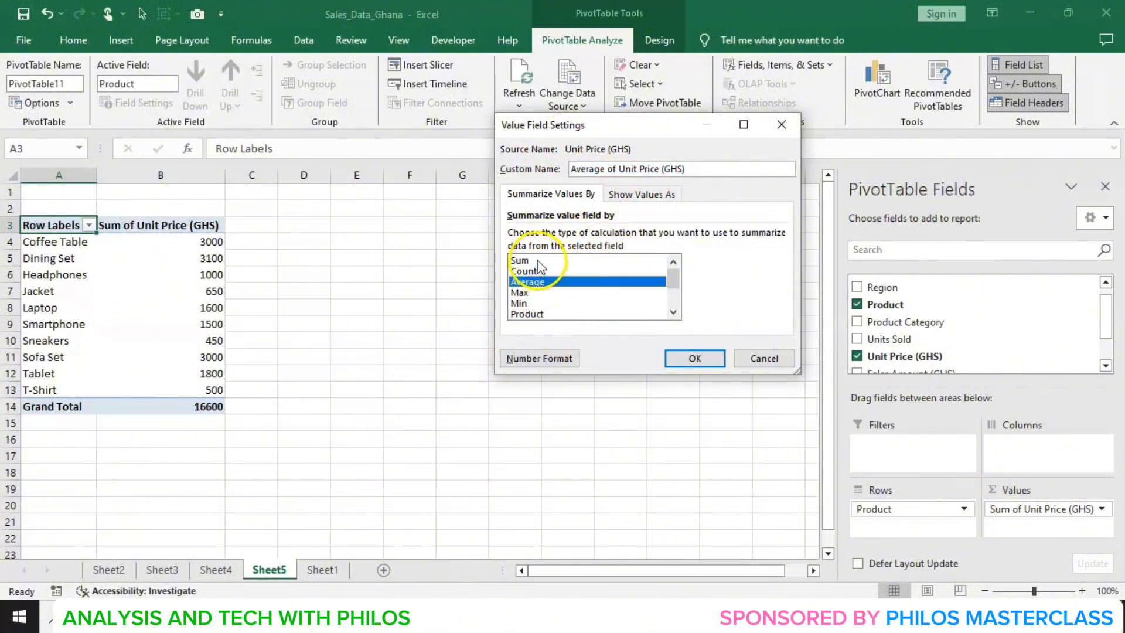
left_click(537, 261)
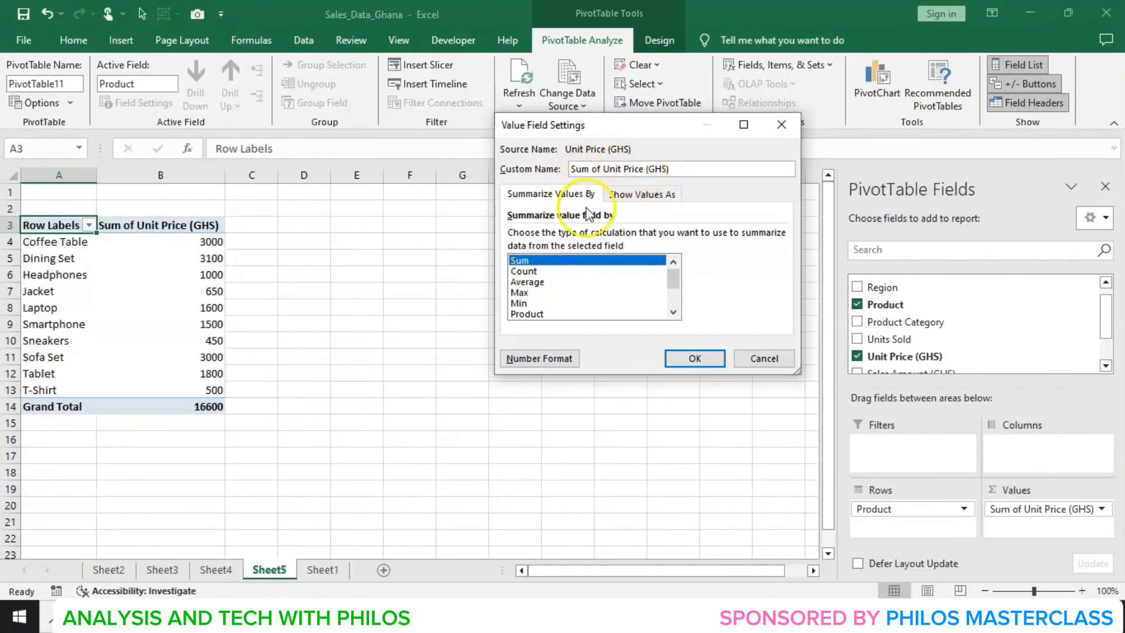
left_click(538, 282)
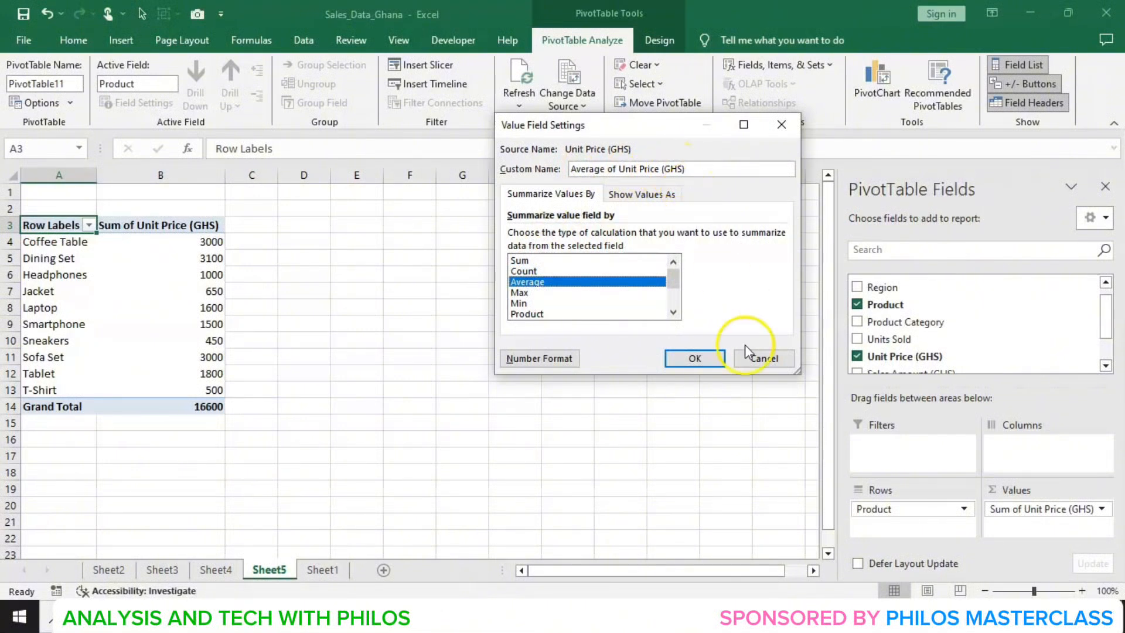
left_click(696, 358)
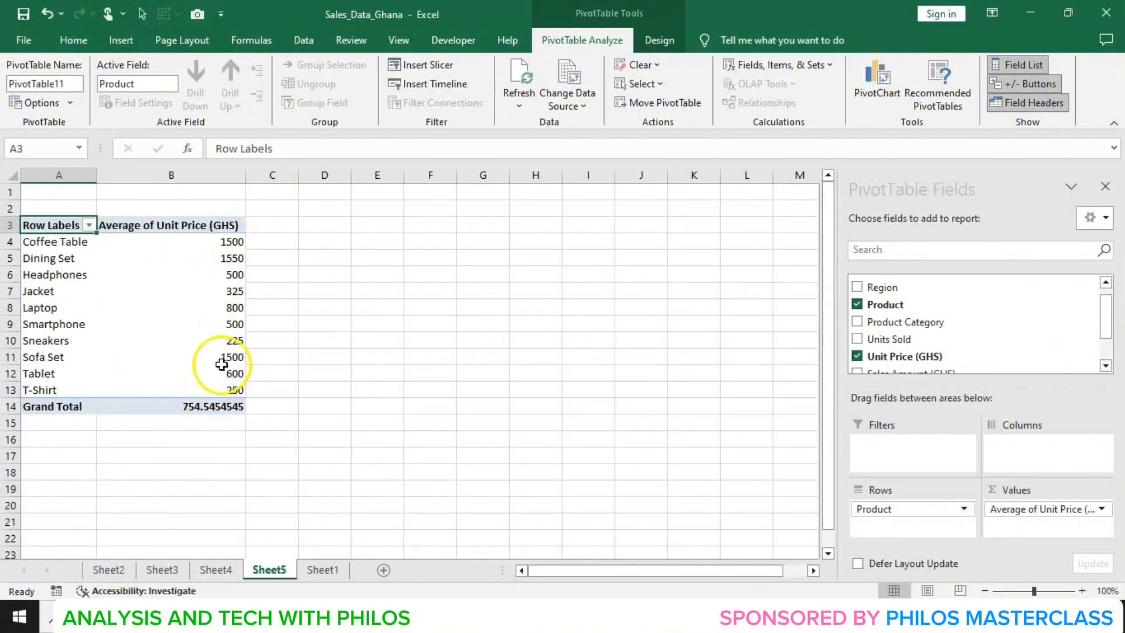
- Insert a new PivotTable from the Sheet1 data range on a new worksheet
mouse_move(210, 373)
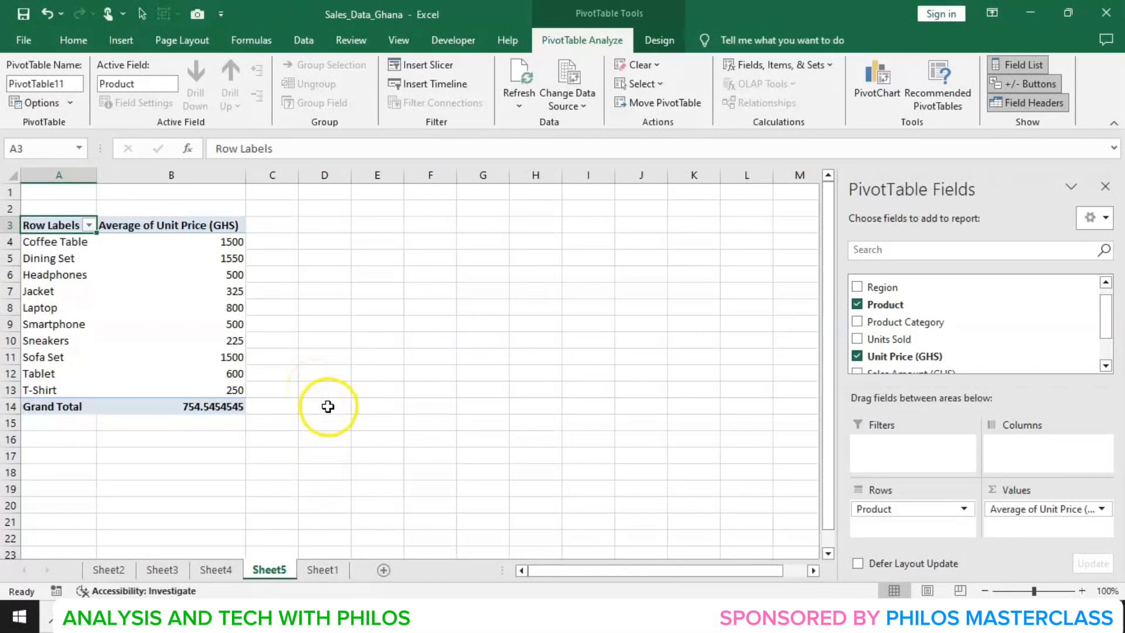
left_click(323, 569)
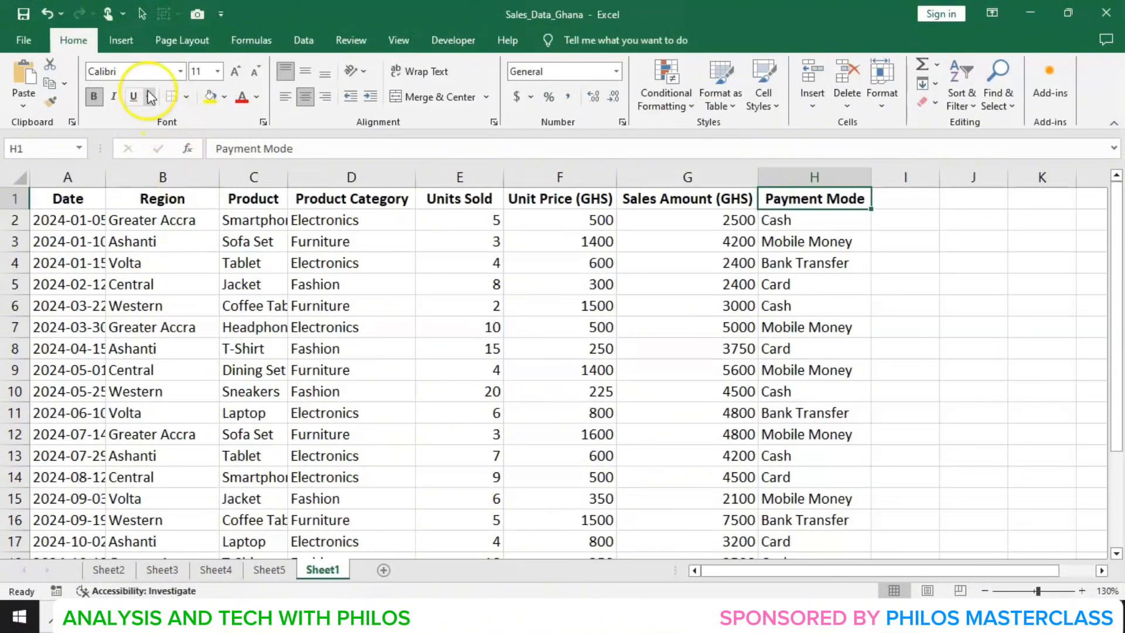
left_click(121, 42)
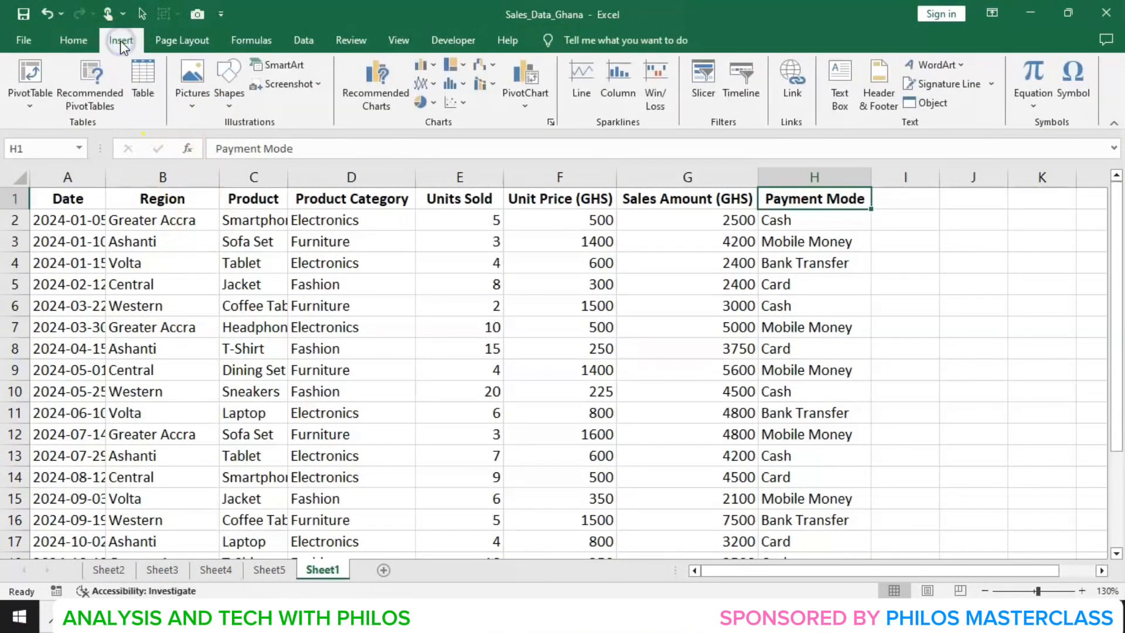
left_click(18, 71)
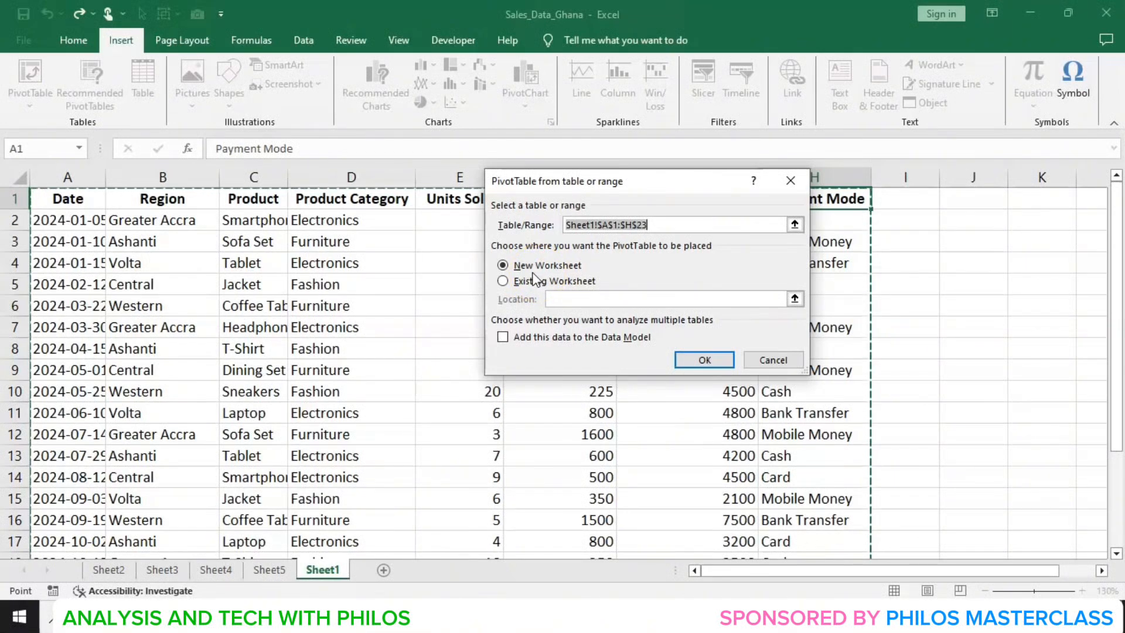
left_click(703, 358)
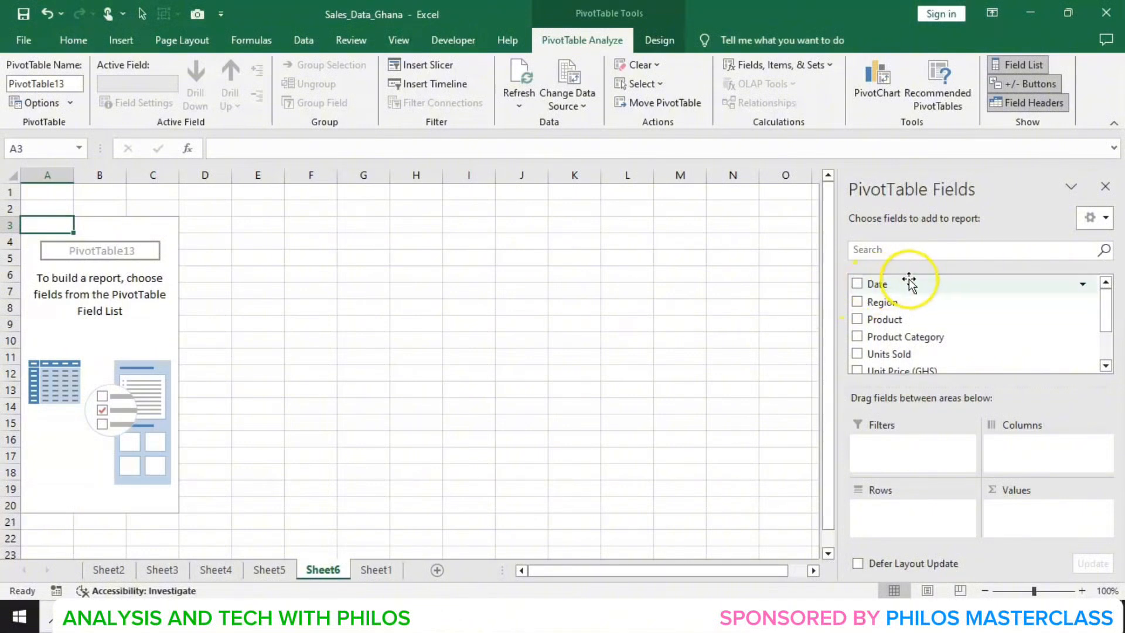
- Place Date in the PivotTable rows and Sales Amount (GHS) in the values
left_click_drag(909, 284, 912, 516)
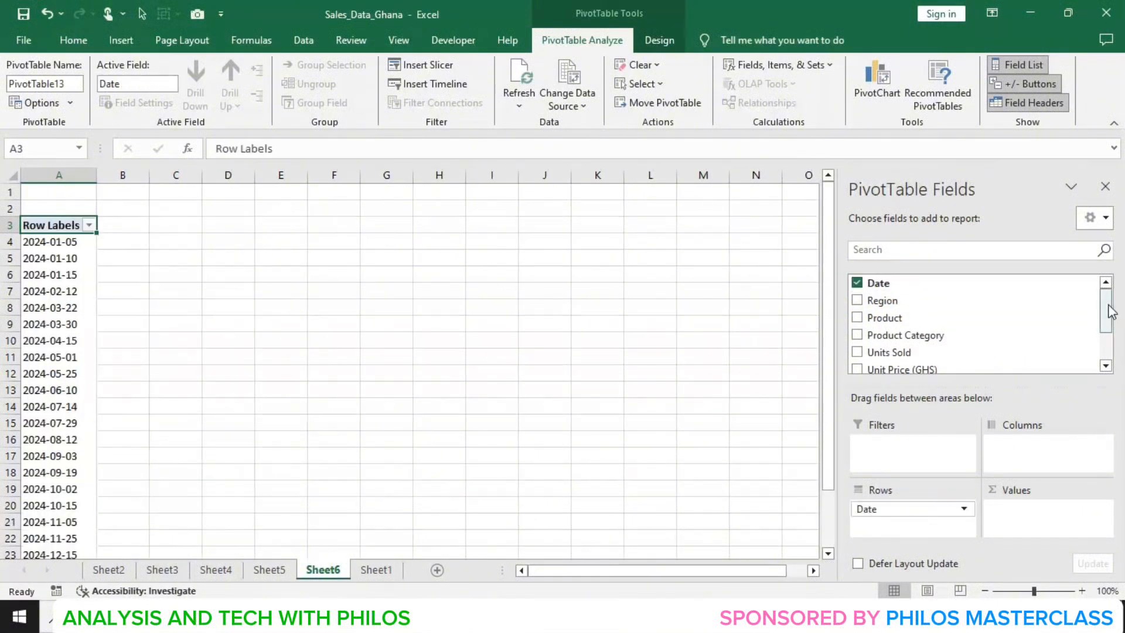
left_click(1113, 355)
left_click(1113, 355)
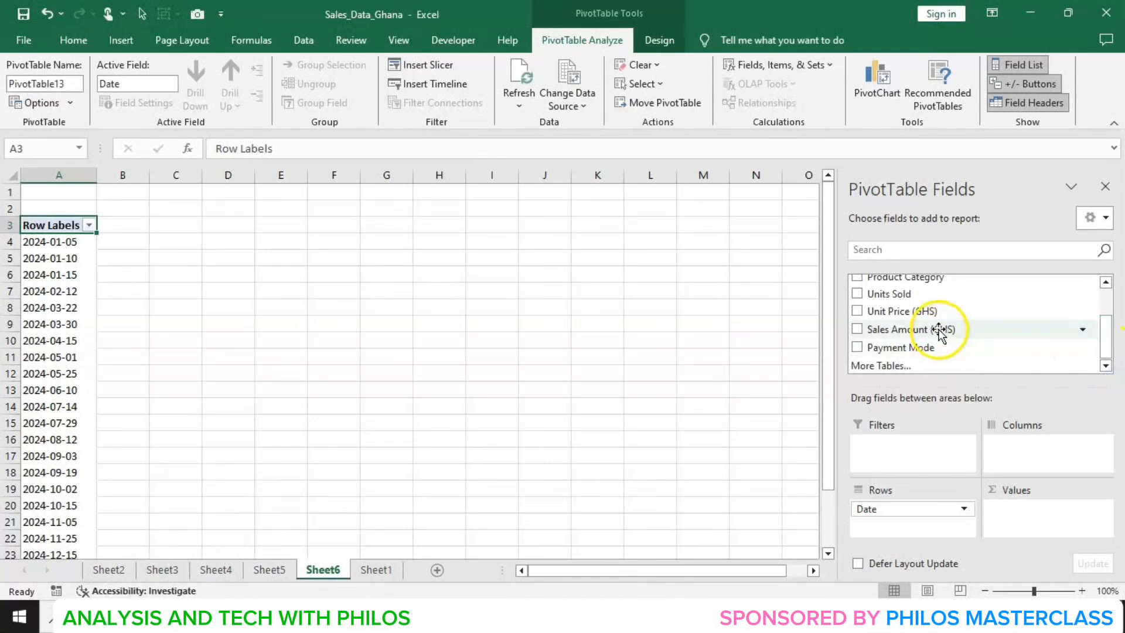
left_click_drag(939, 330, 1026, 518)
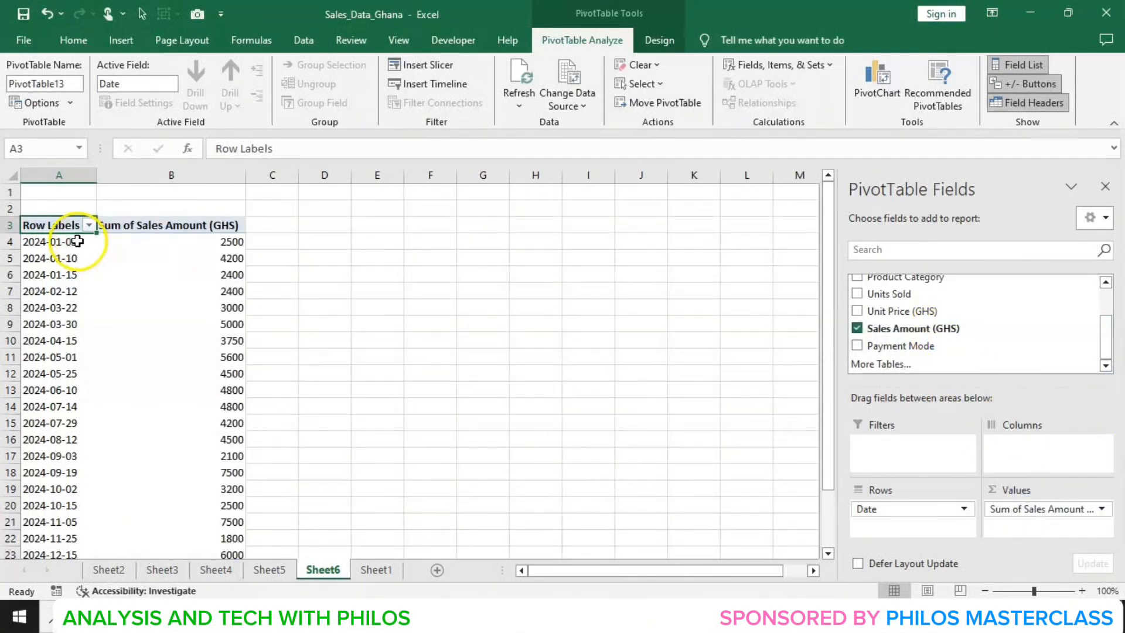